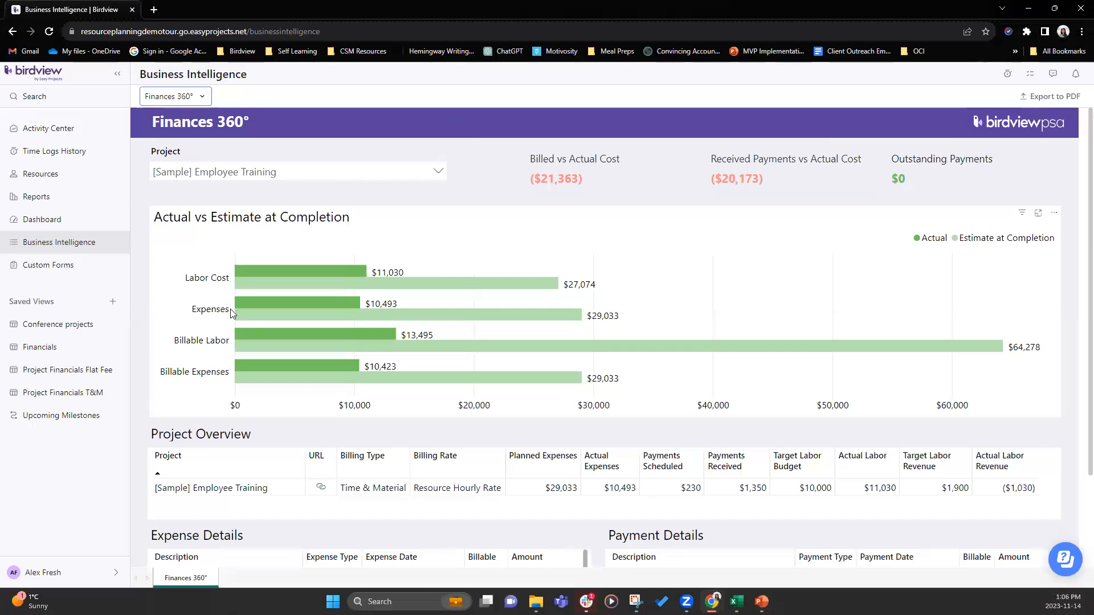
- Examine the Billable Expenses category in the Actual vs Estimate at Completion chart and the list of selectable projects
drag(163, 370, 224, 375)
click(206, 374)
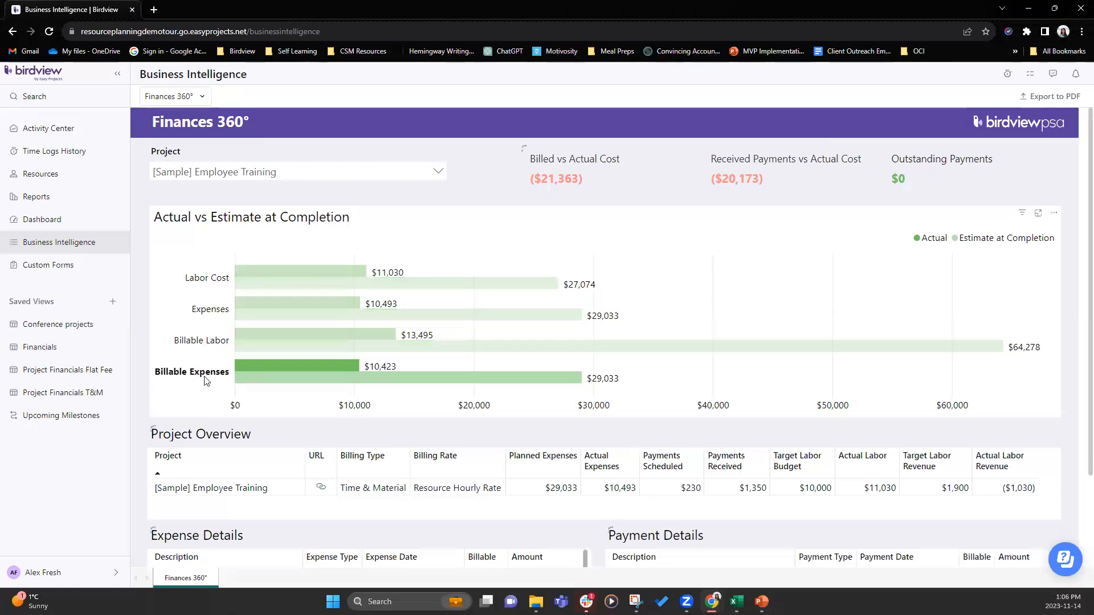
click(220, 379)
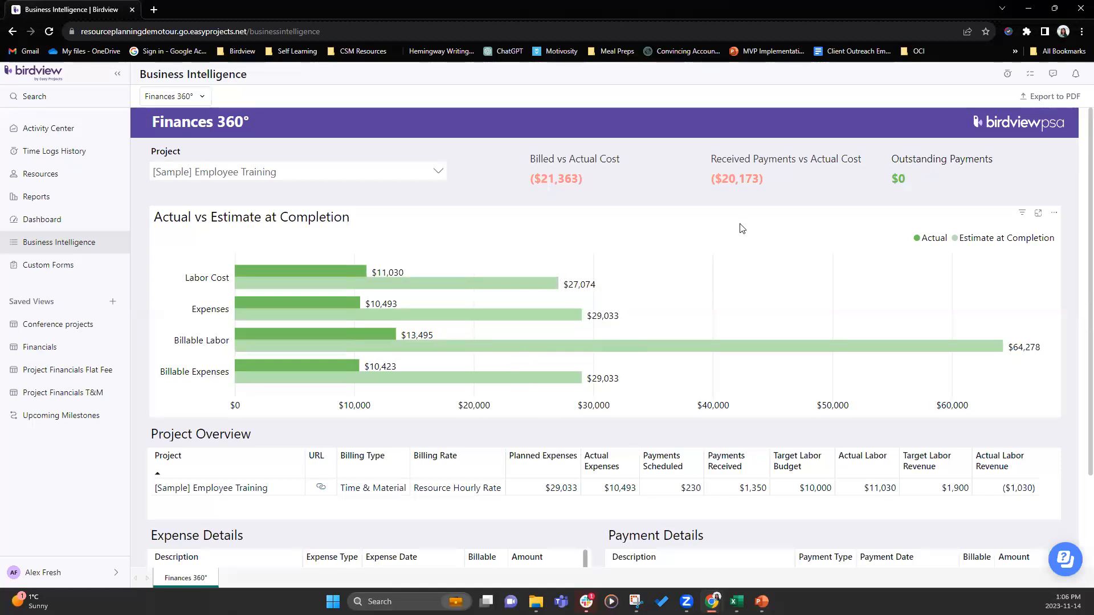
mouse_move(356, 270)
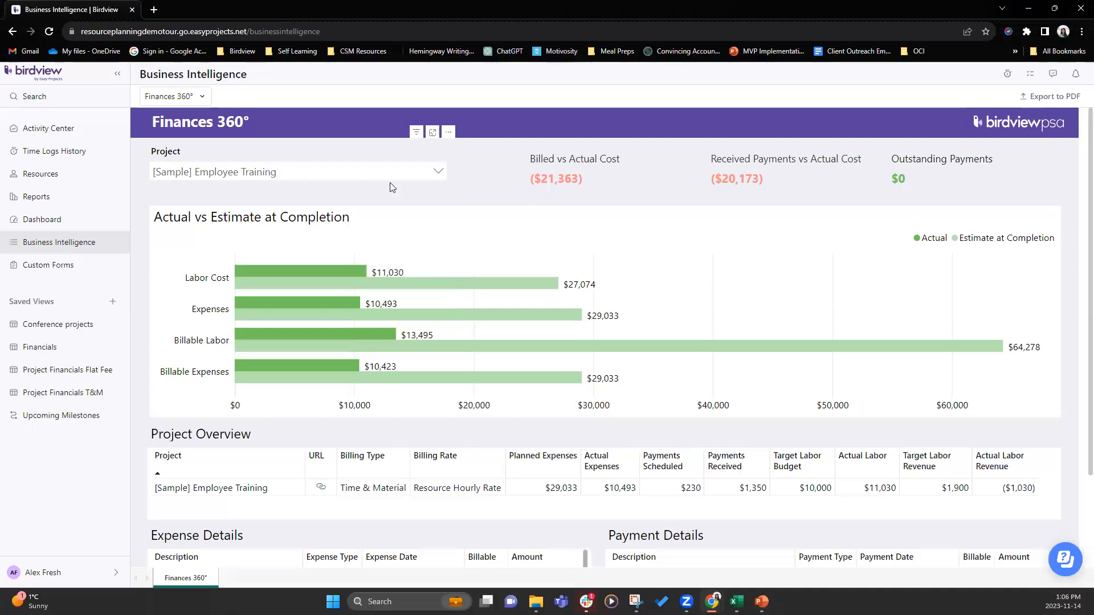
click(438, 174)
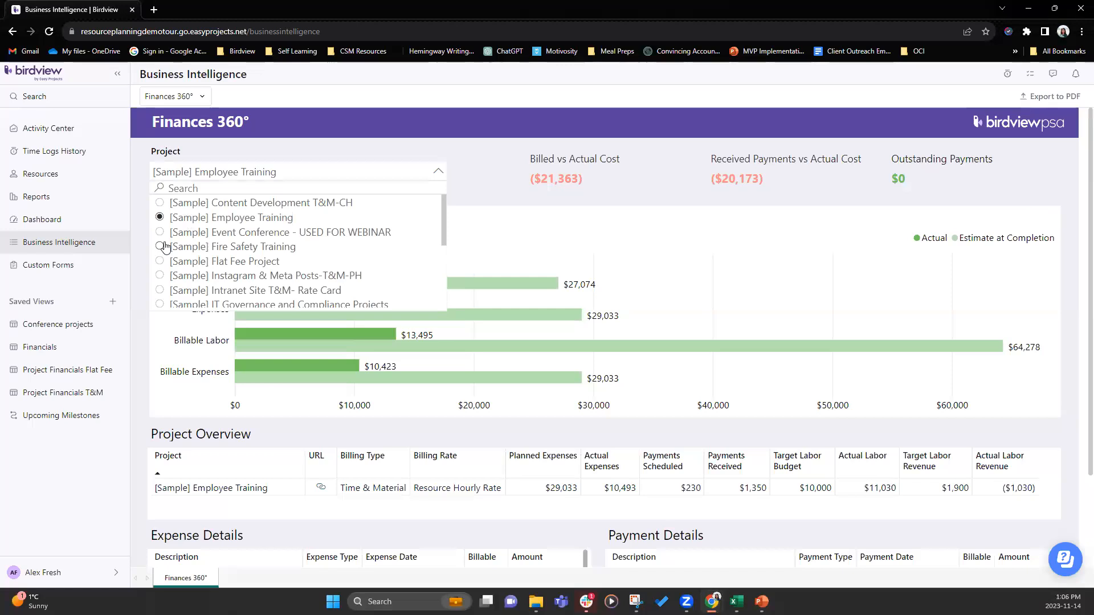
click(497, 170)
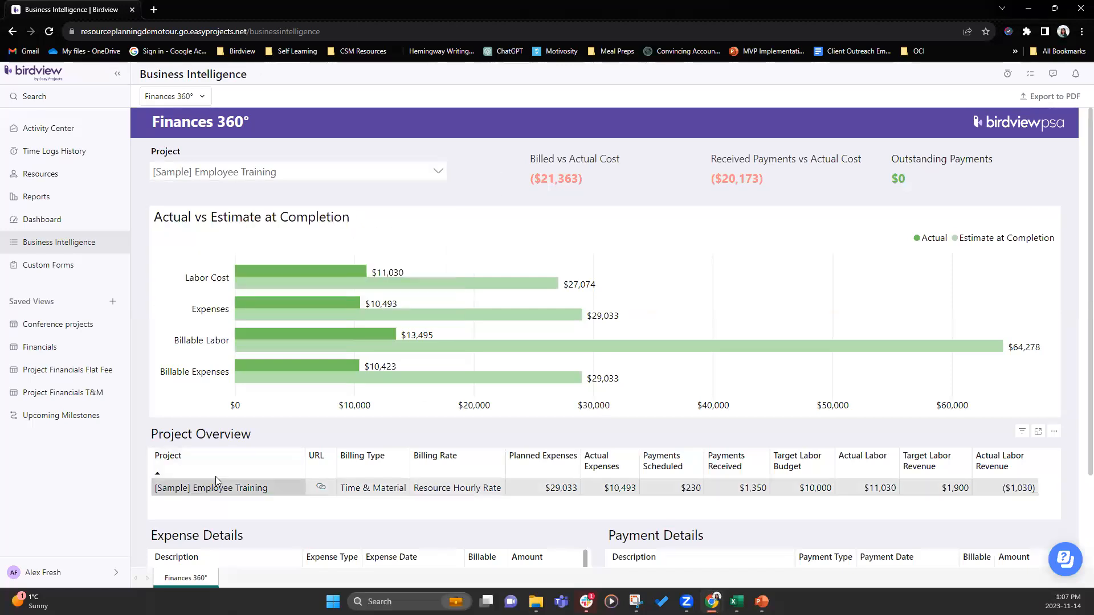
- Review the actual and planned entries in the Expense Details table of the Employee Training project
scroll(215, 477, down, 2)
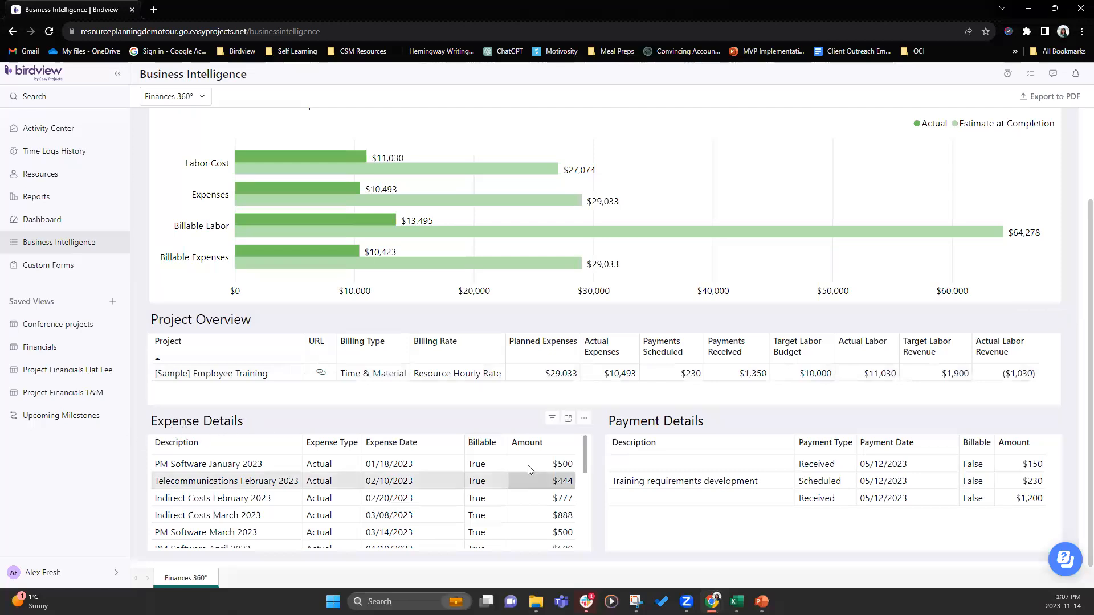
drag(585, 460, 579, 521)
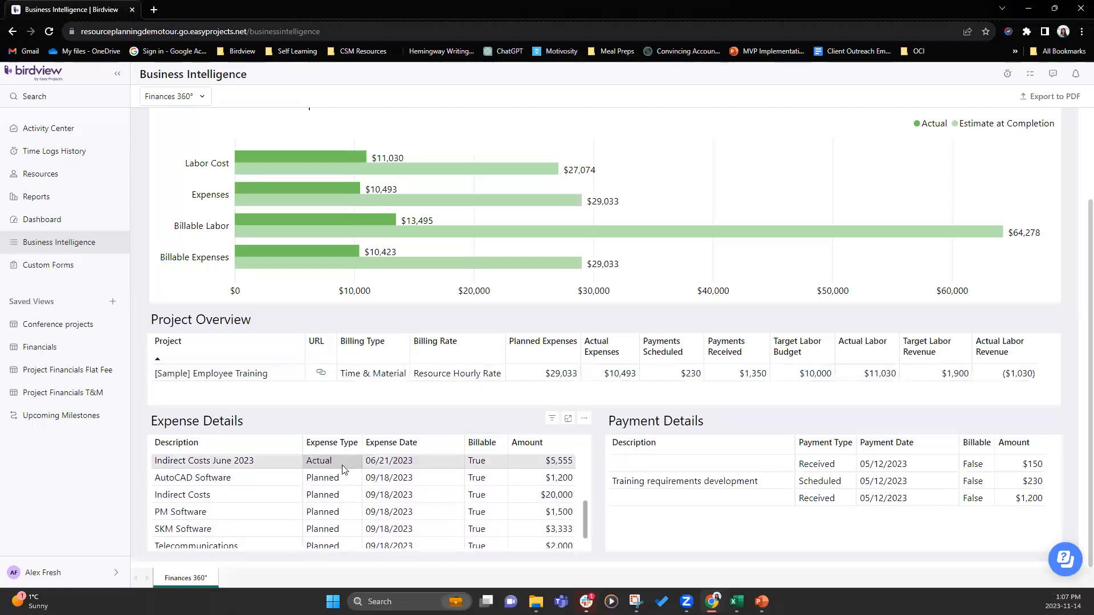
scroll(336, 493, up, 5)
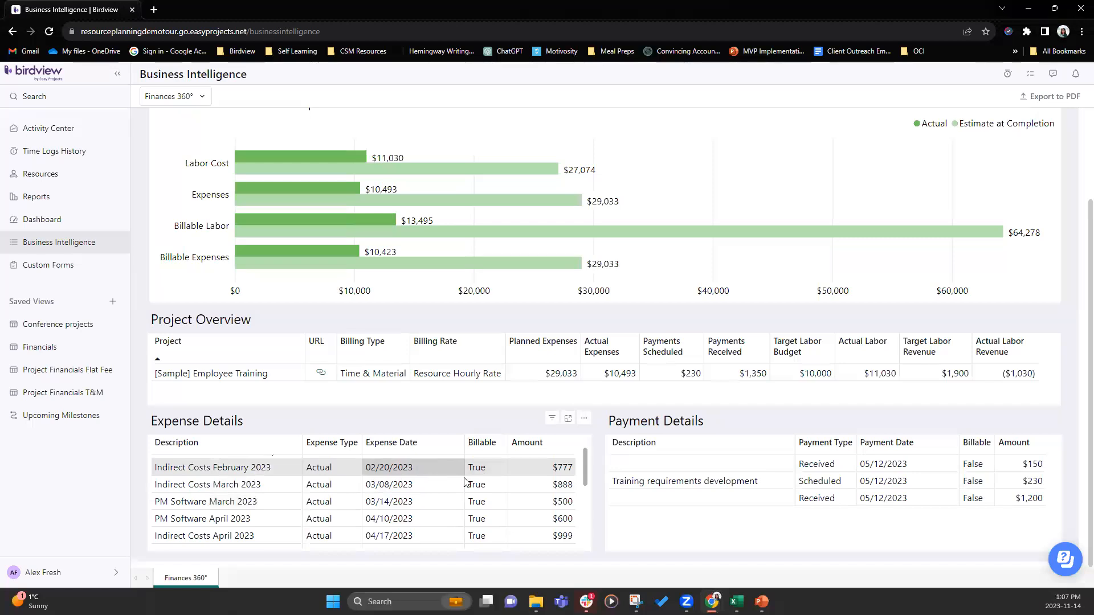
scroll(494, 496, down, 1)
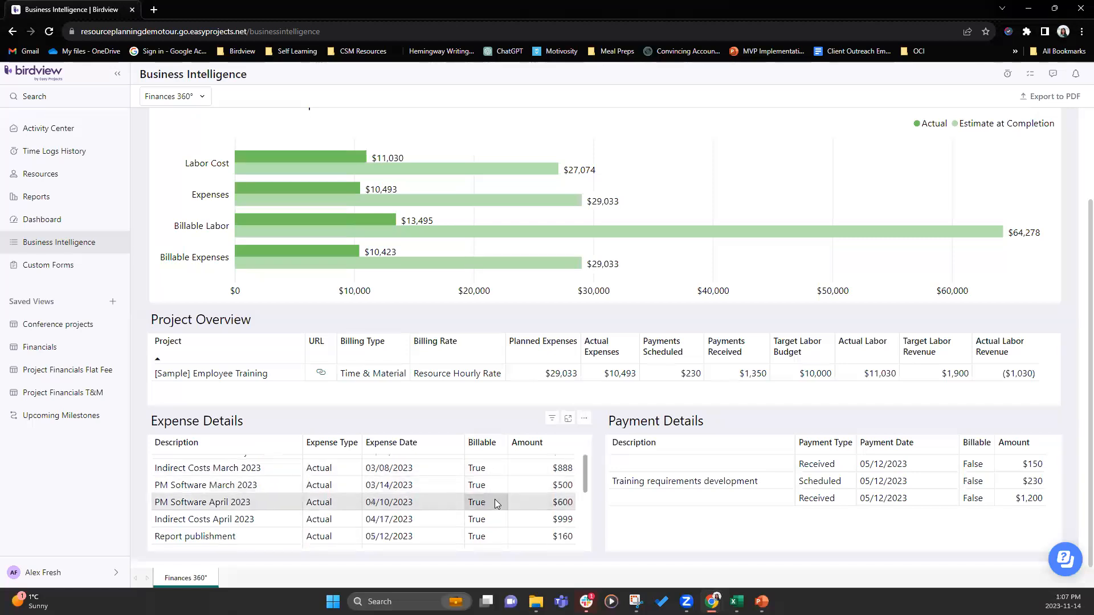
scroll(493, 497, down, 3)
drag(585, 520, 583, 503)
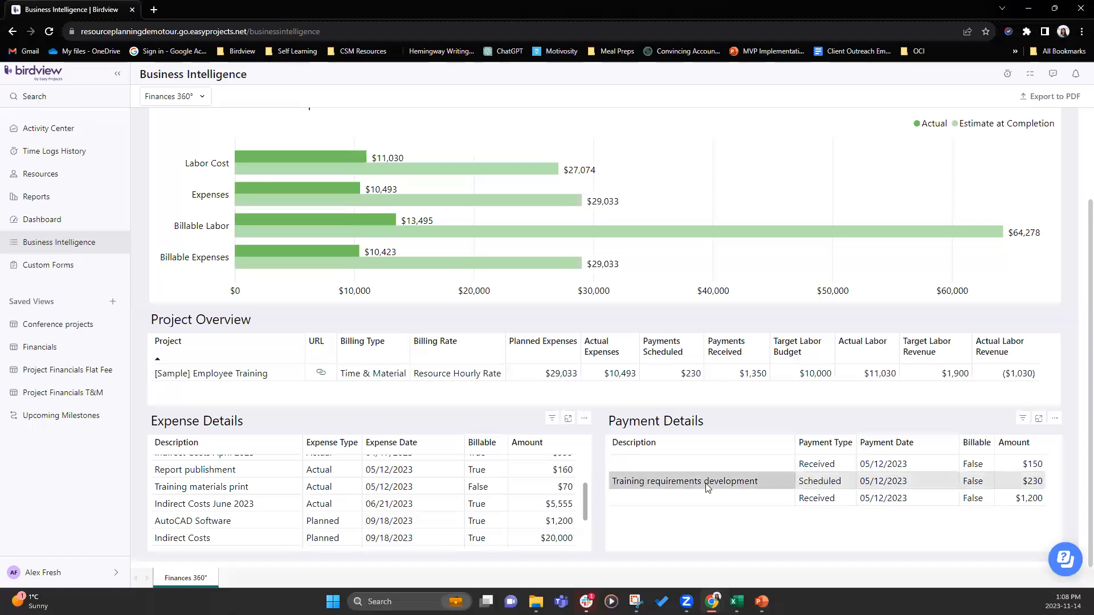
- Switch the Finances 360° report to the project [Sample] Event Conference - USED FOR WEBINAR
scroll(709, 484, up, 2)
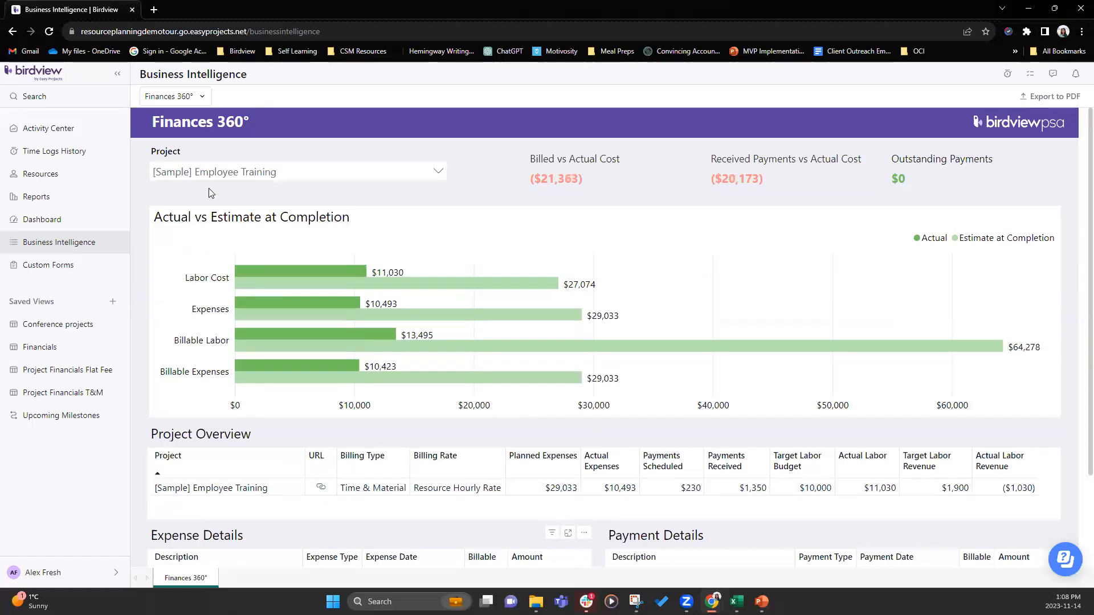
click(438, 172)
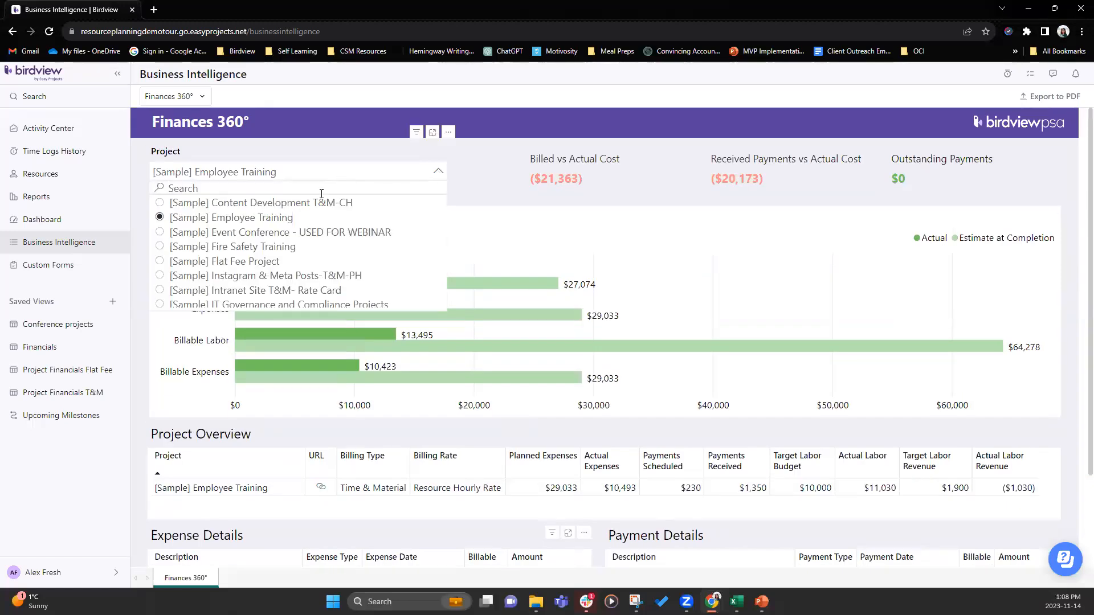
click(239, 232)
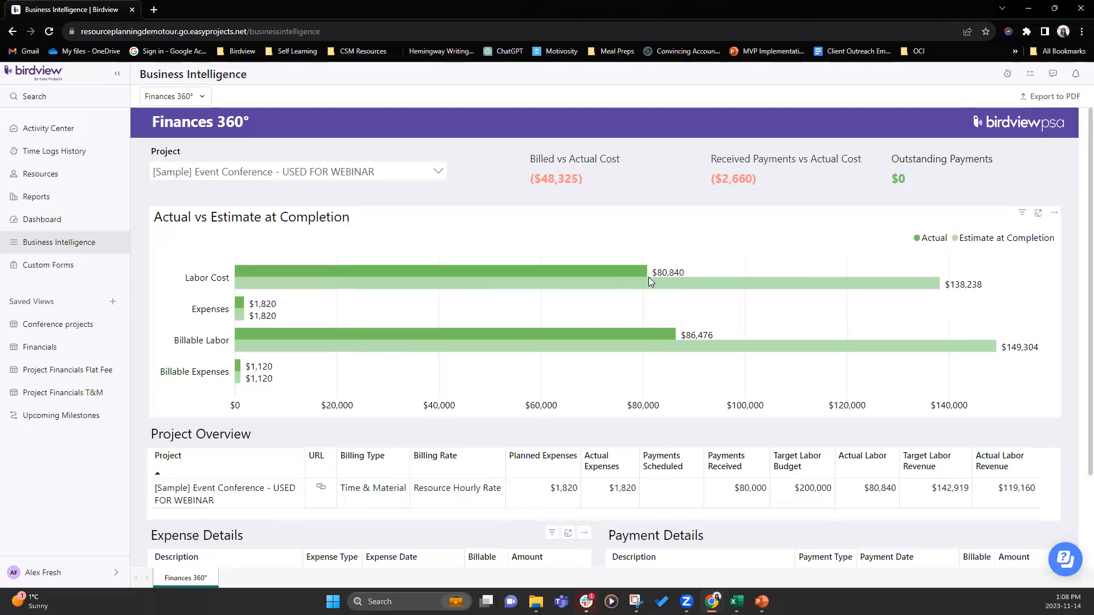
- Compare the project's actual and estimated labor bars, and check its expense and payment details
mouse_move(648, 278)
mouse_move(929, 281)
mouse_move(708, 347)
scroll(643, 326, down, 2)
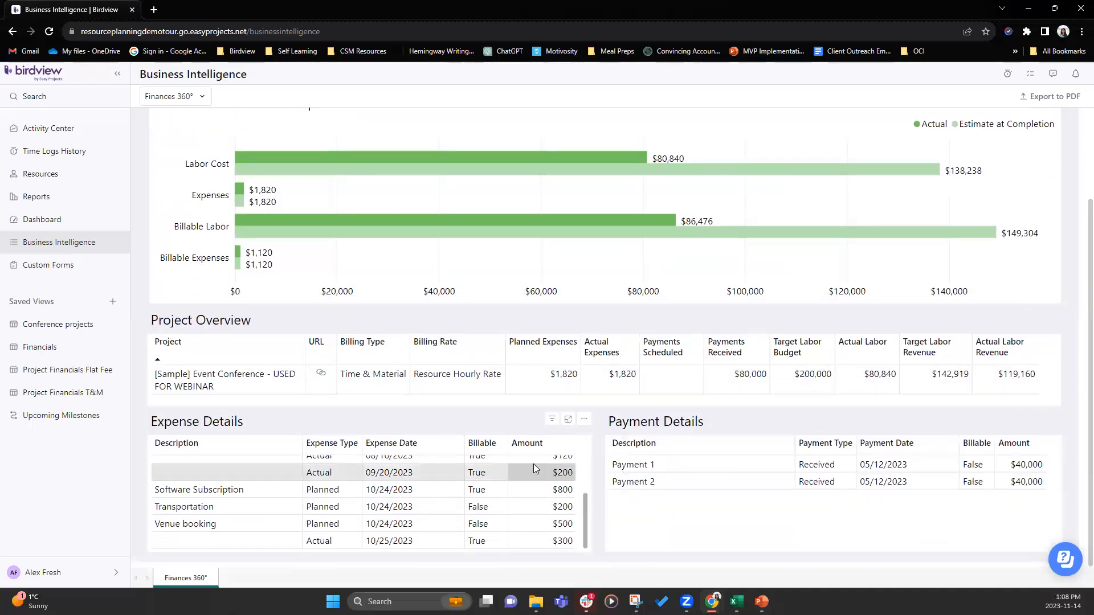
- Open the Event Conference project from its overview link and compare its financials overview with the Finances 360° report
click(321, 374)
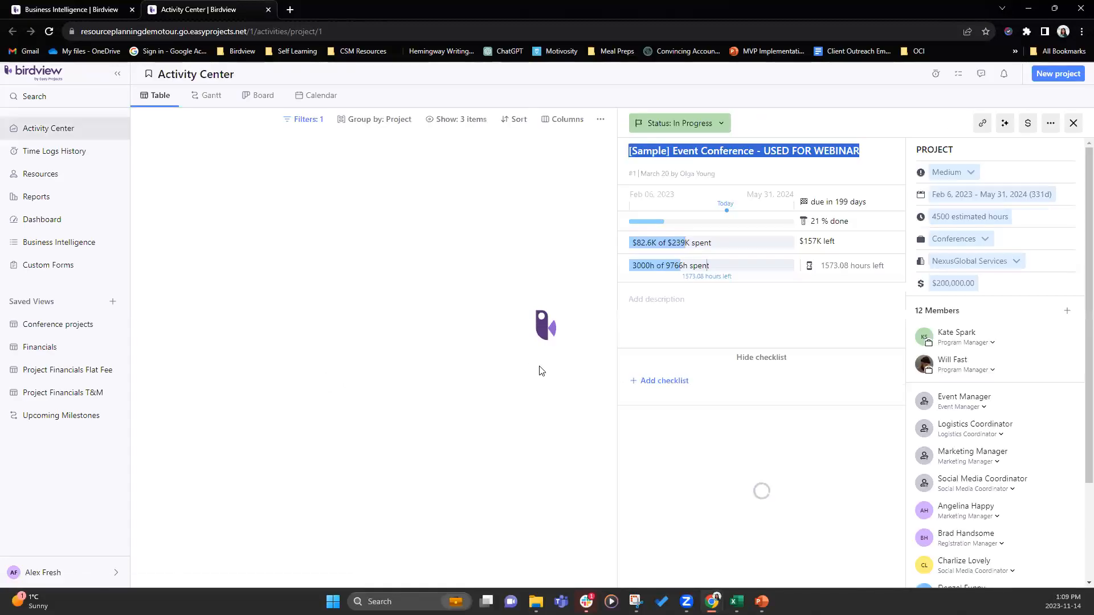
click(1027, 125)
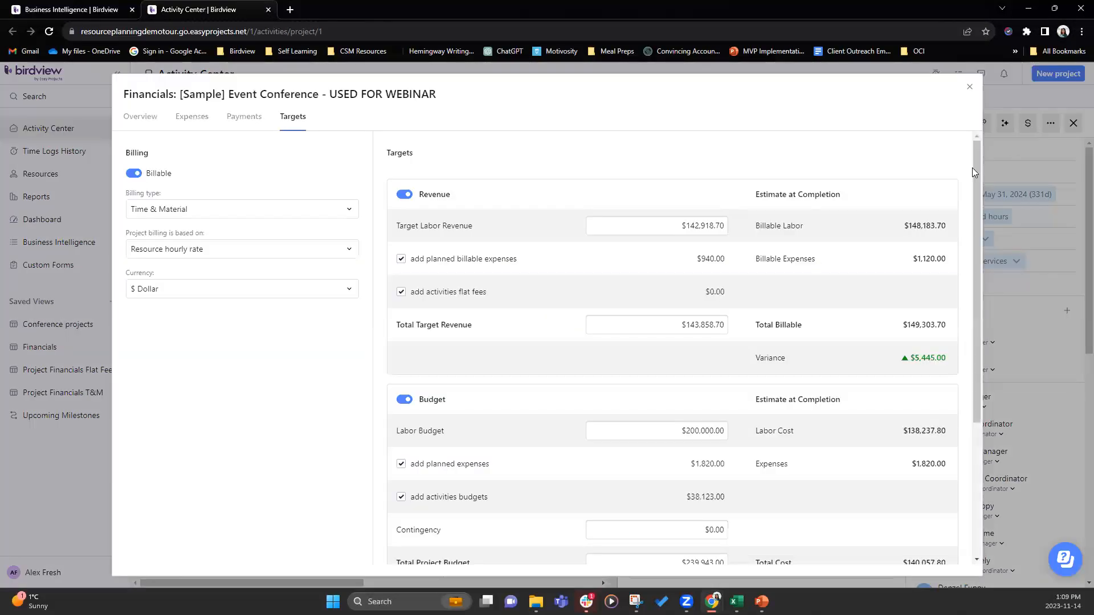
click(152, 124)
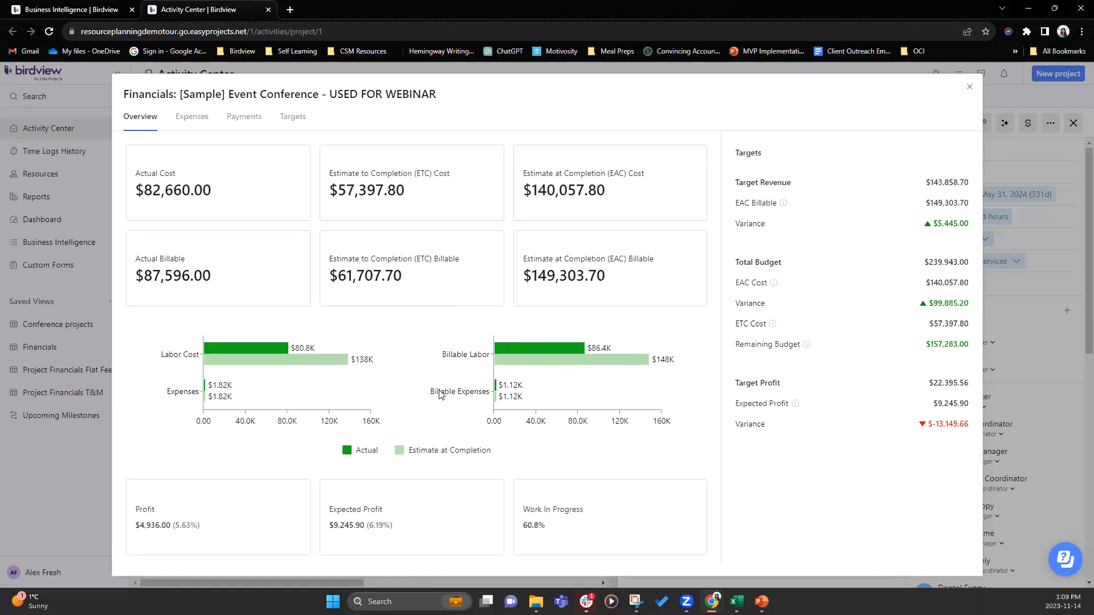
click(106, 12)
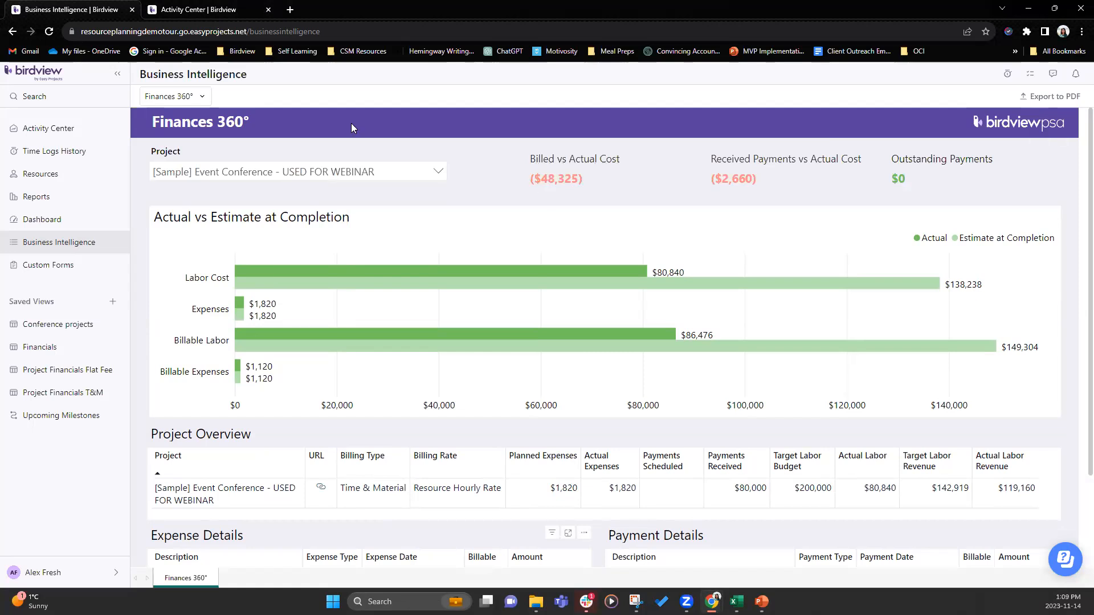
click(213, 12)
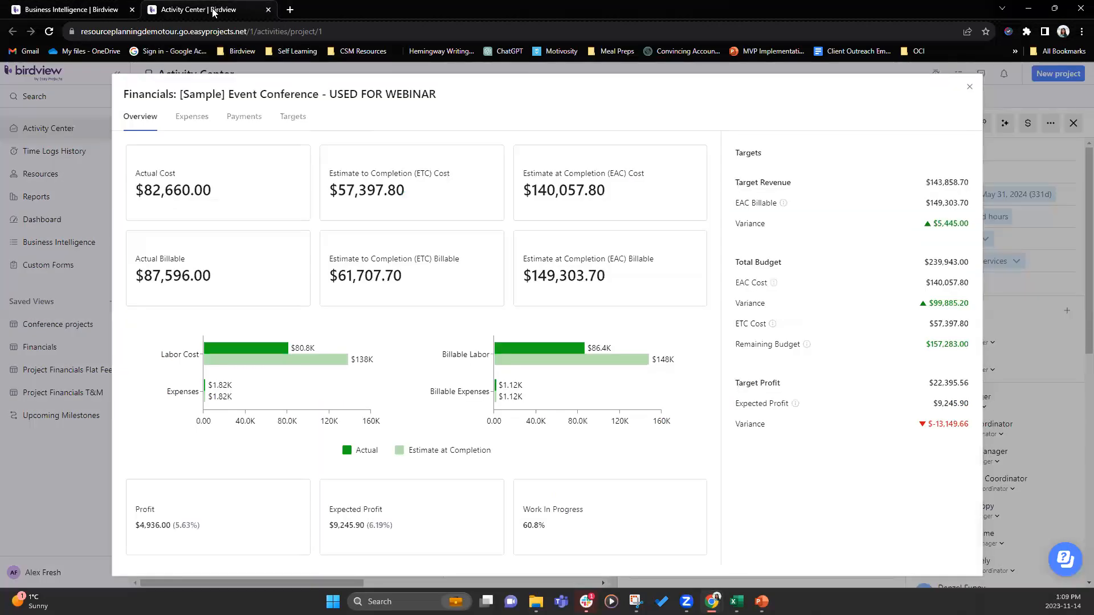
- Review the project's expenses and payments in its financials, including the Billed vs Actual Cost figure
click(200, 119)
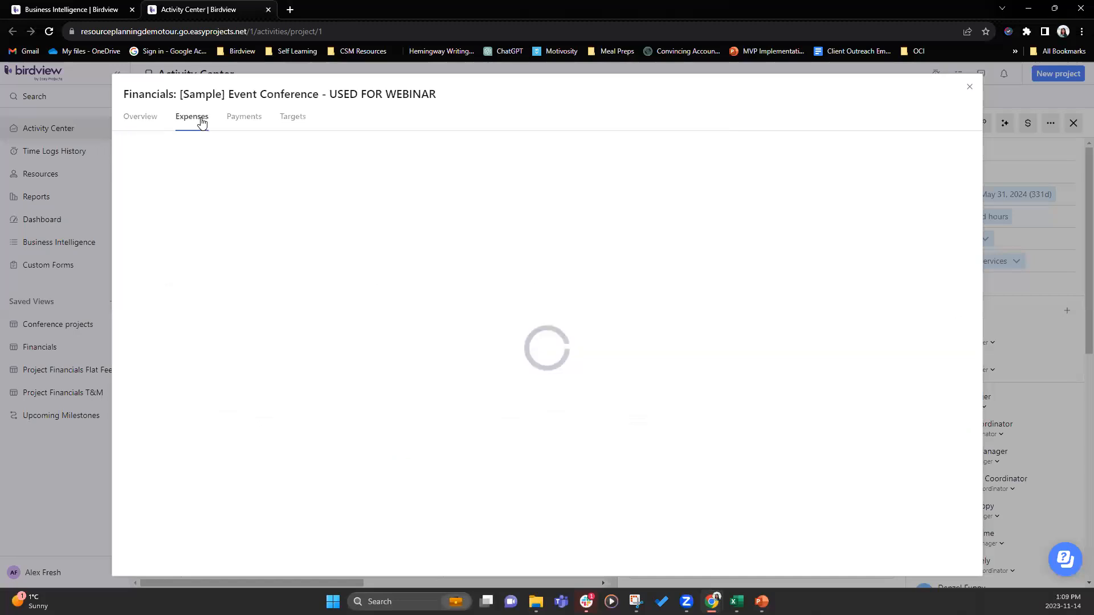
click(245, 117)
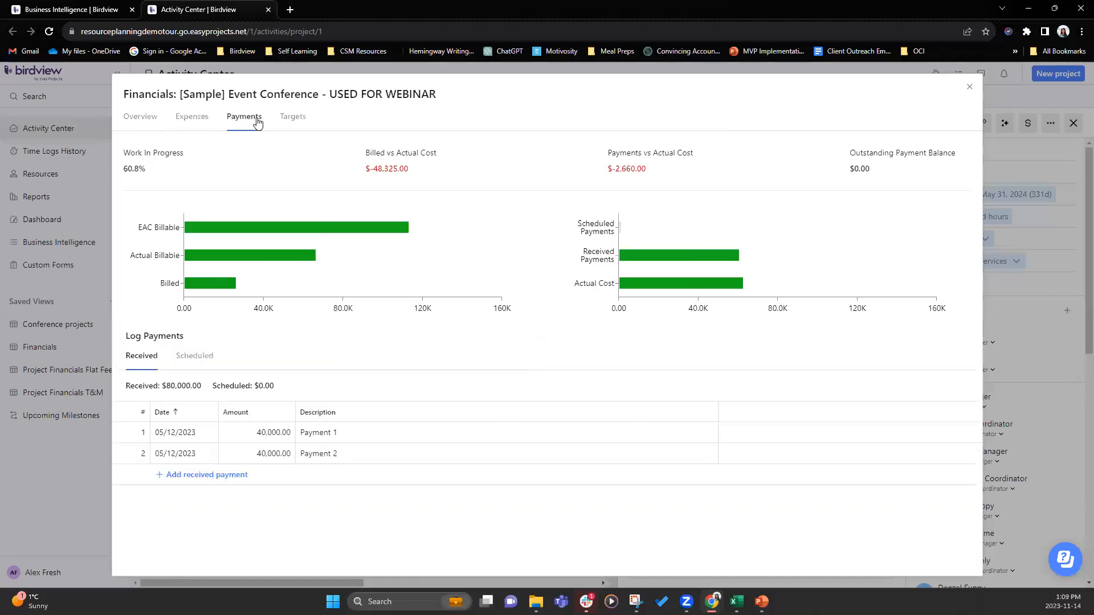
drag(367, 172, 405, 169)
click(405, 169)
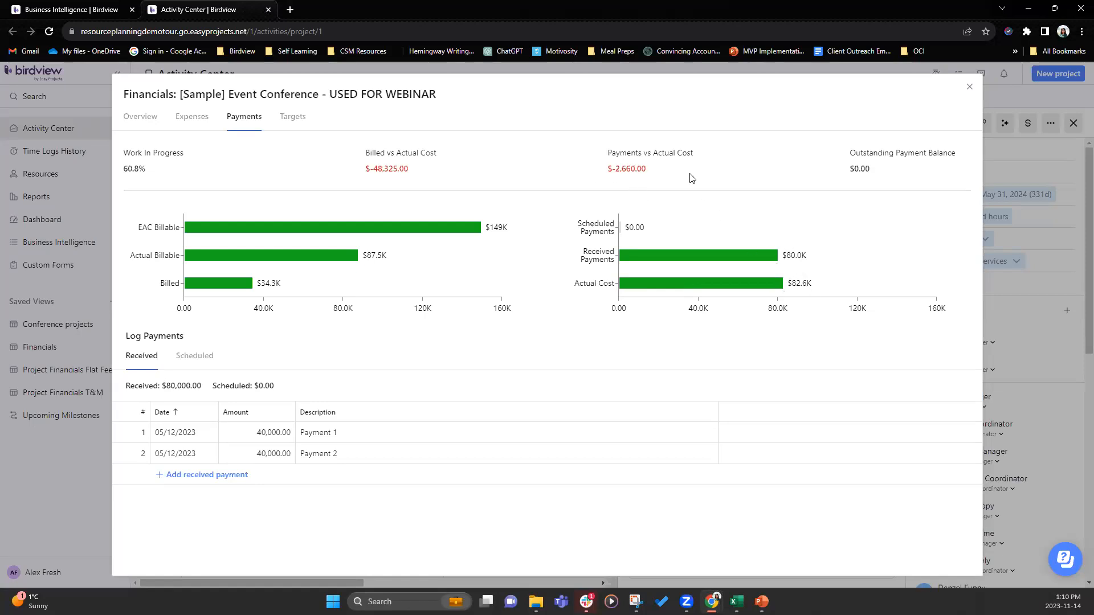
- Return to the Business Intelligence page and switch to the Project Finances report
click(100, 12)
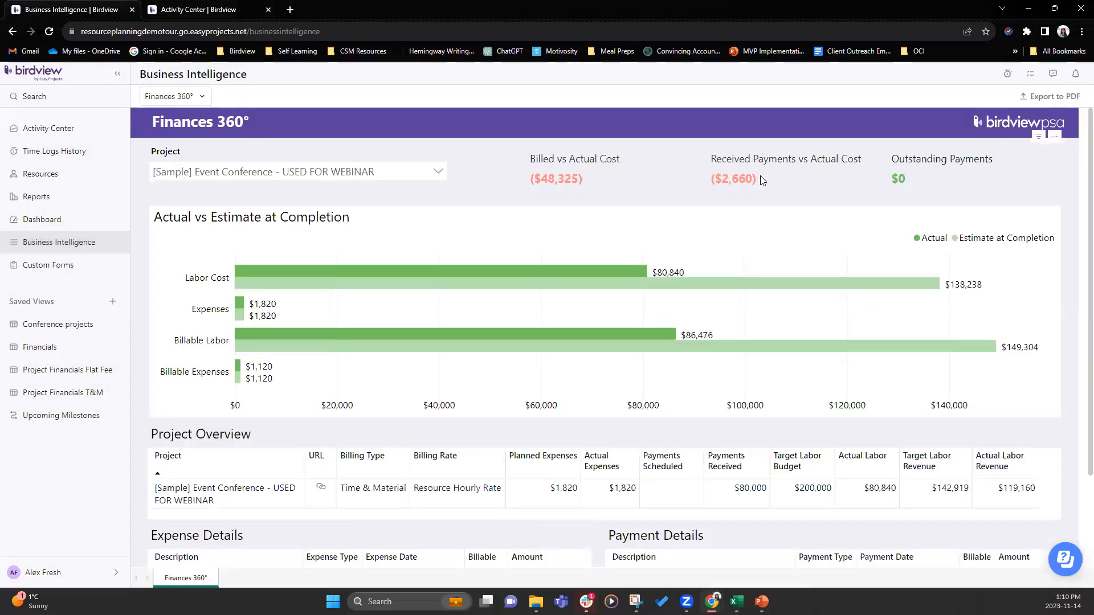
click(196, 98)
click(178, 186)
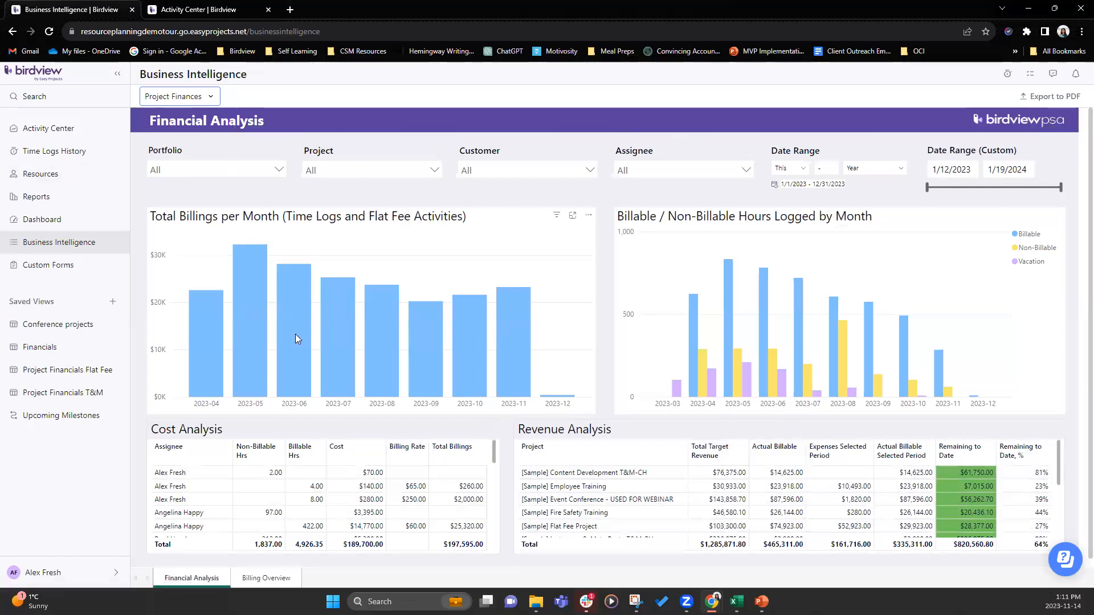
- Look through the Portfolio, Project and Date Range filter options of the Financial Analysis page without changing them
click(279, 171)
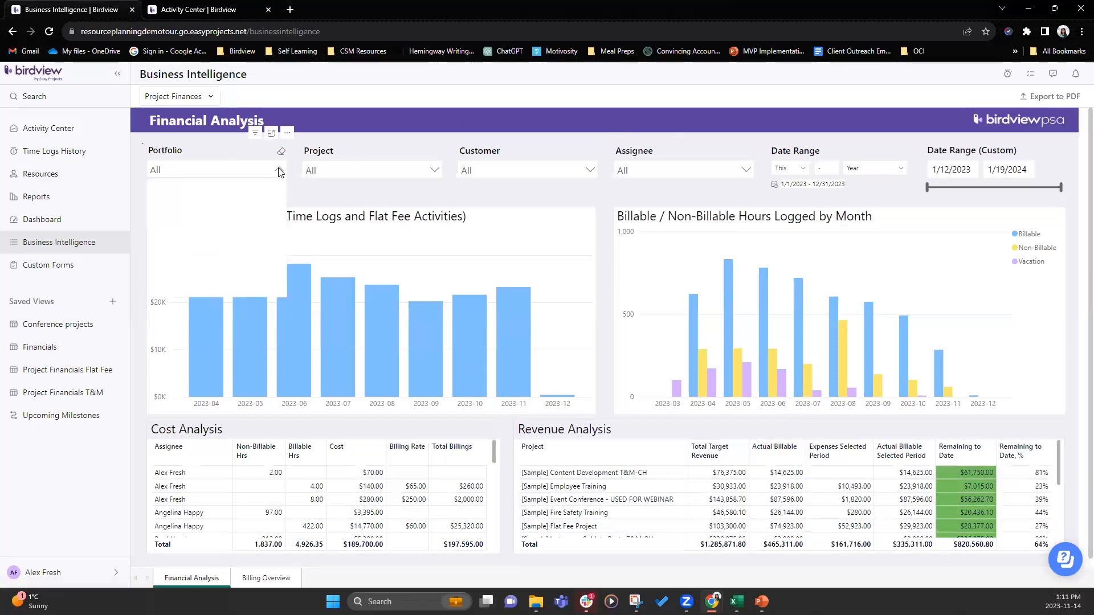
click(434, 171)
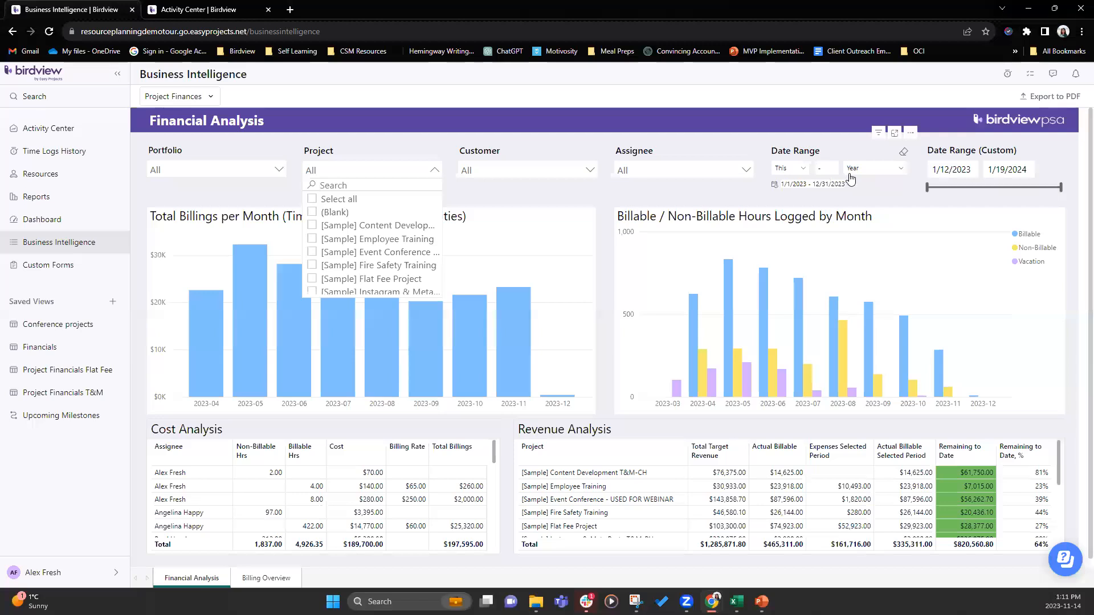
click(804, 169)
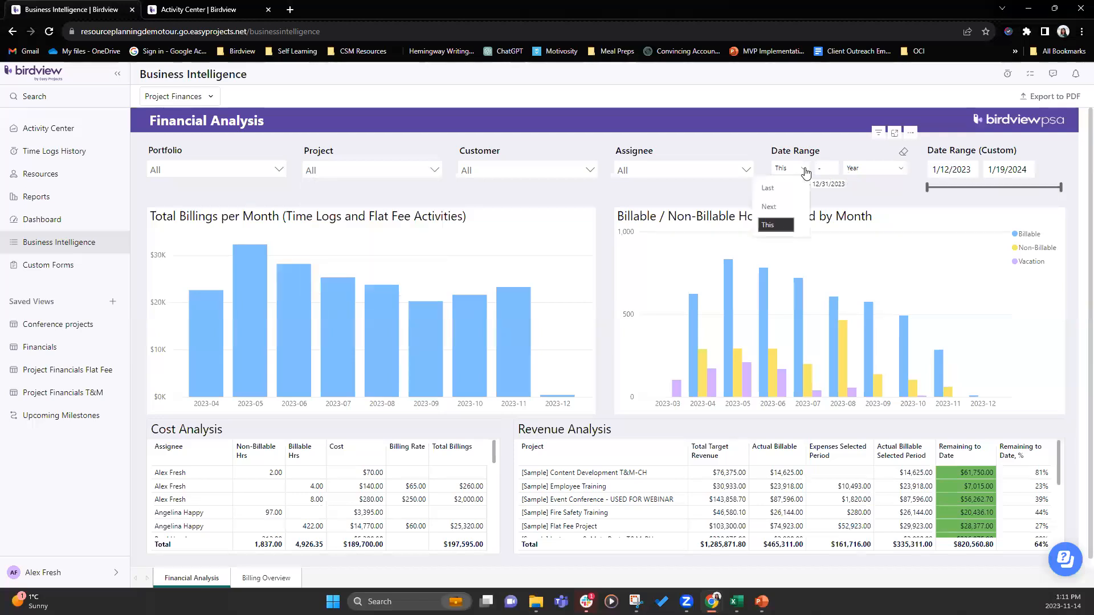
key(Down)
key(Down)
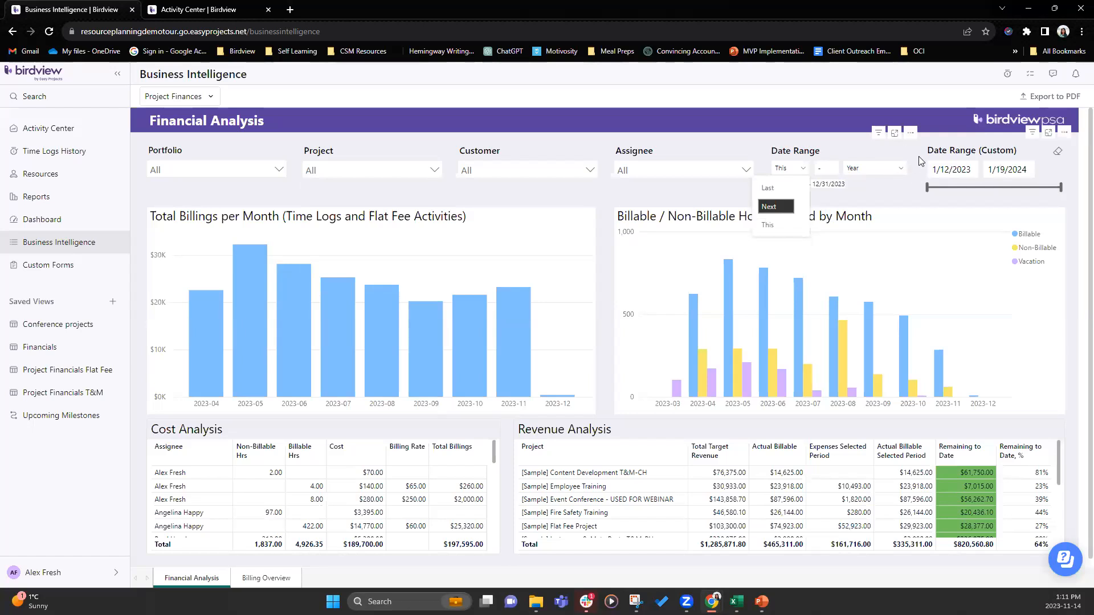
click(967, 169)
- Filter the Financial Analysis page to the [Sample] Event Conference project
click(436, 170)
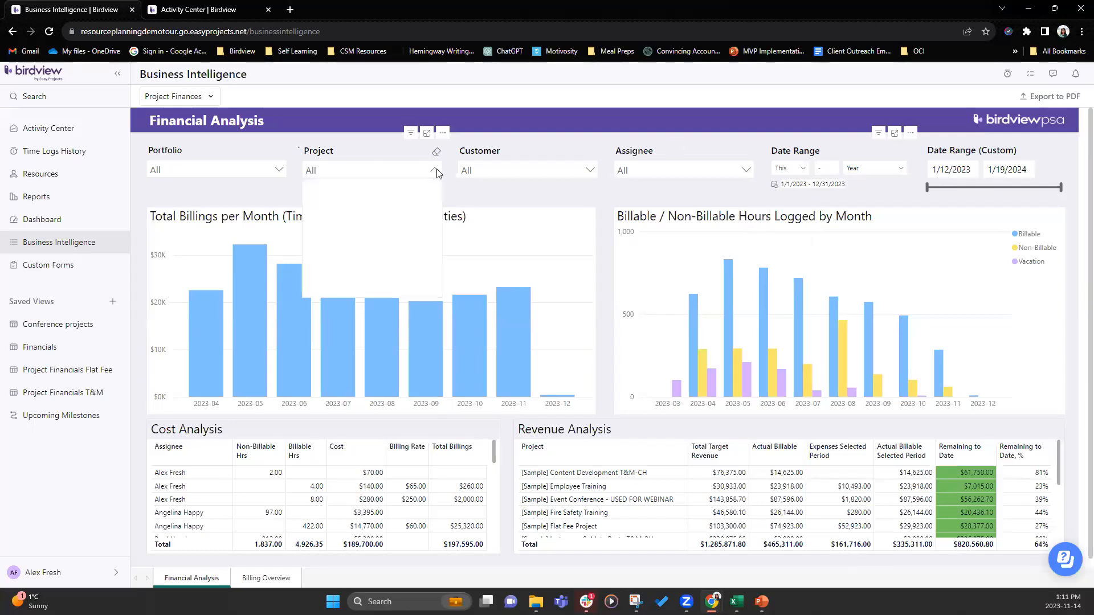
click(585, 122)
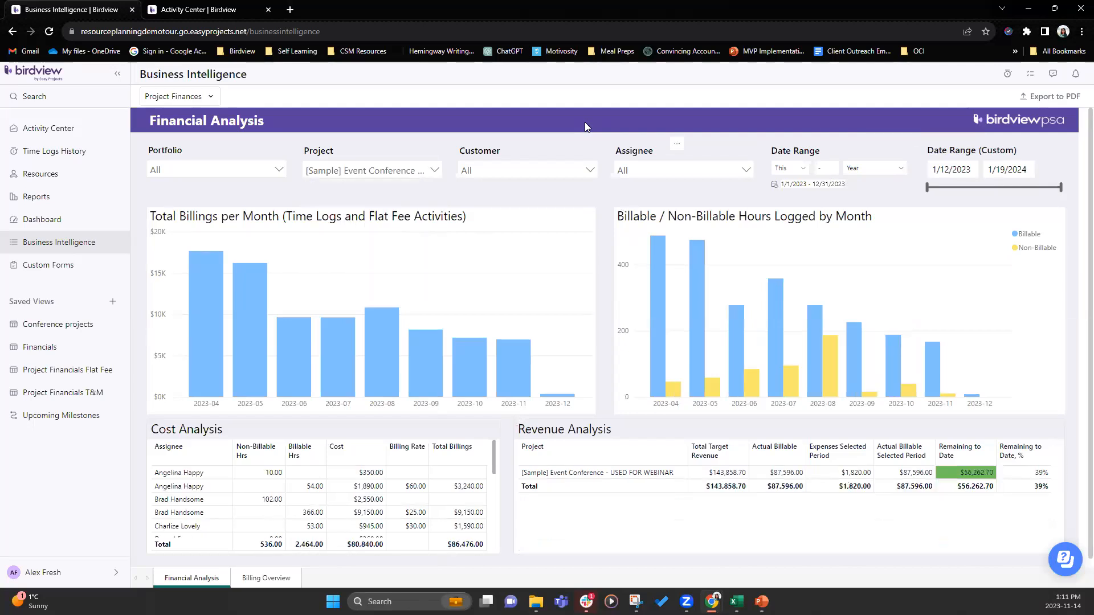
- Inspect the monthly values in the Total Billings chart and the Billable / Non-Billable Hours Logged chart
mouse_move(257, 361)
mouse_move(219, 350)
mouse_move(670, 392)
mouse_move(664, 337)
mouse_move(895, 372)
mouse_move(659, 289)
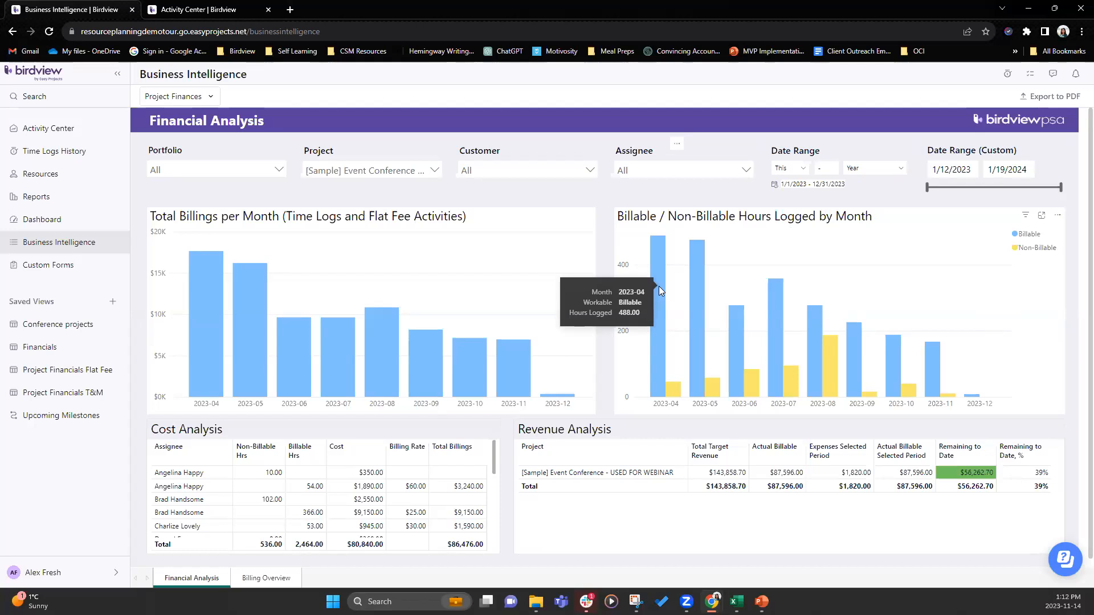
mouse_move(676, 392)
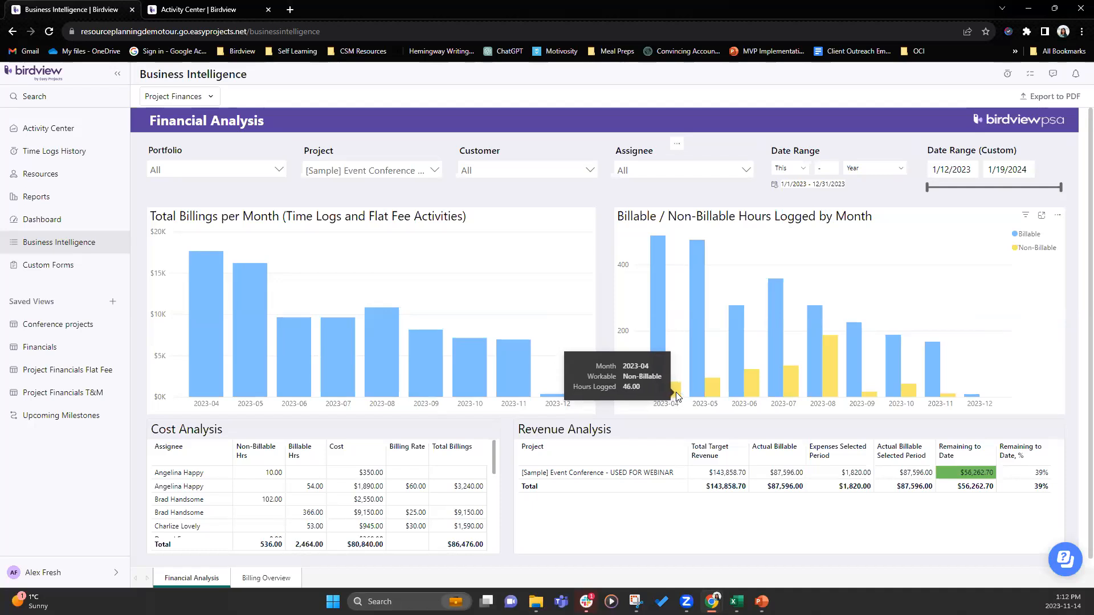
- Review the Cost Analysis table's hours, cost, billing rates and total billings per assignee
scroll(676, 392, down, 1)
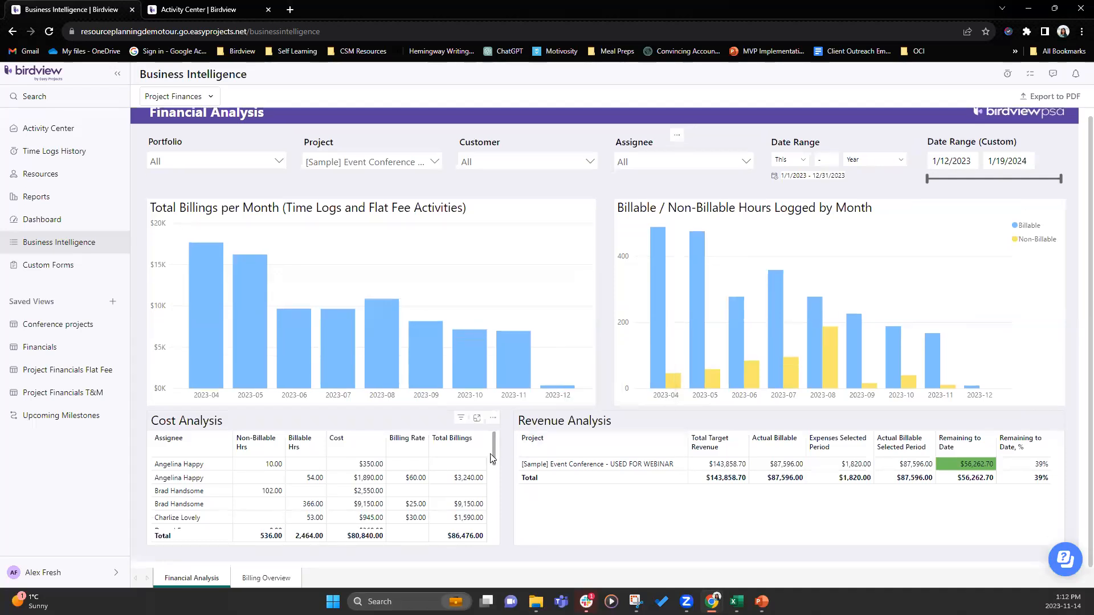
scroll(494, 471, down, 1)
scroll(494, 471, up, 1)
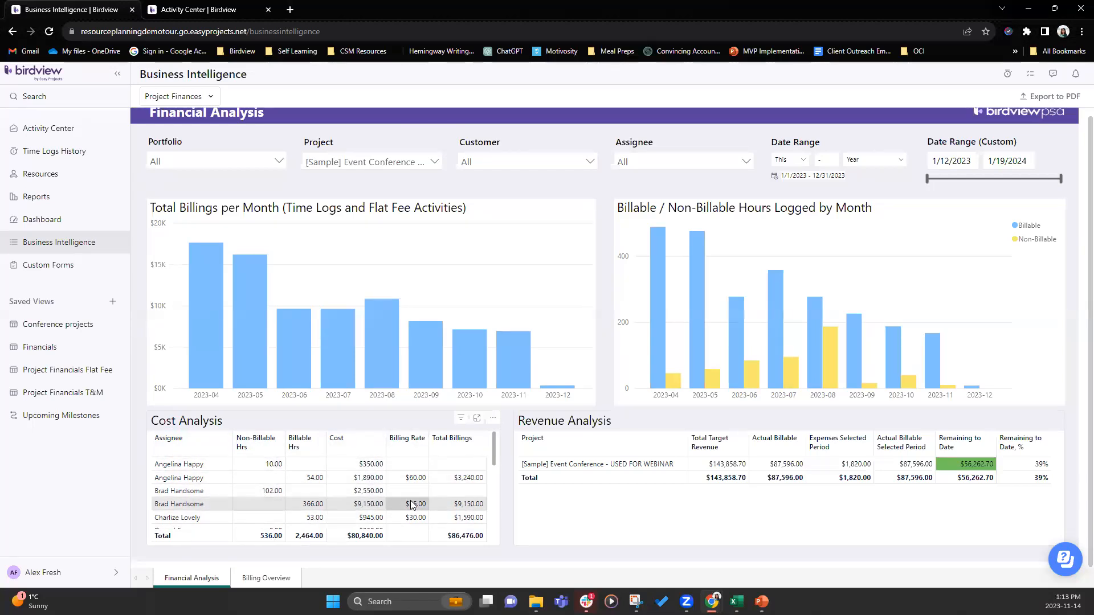
click(407, 442)
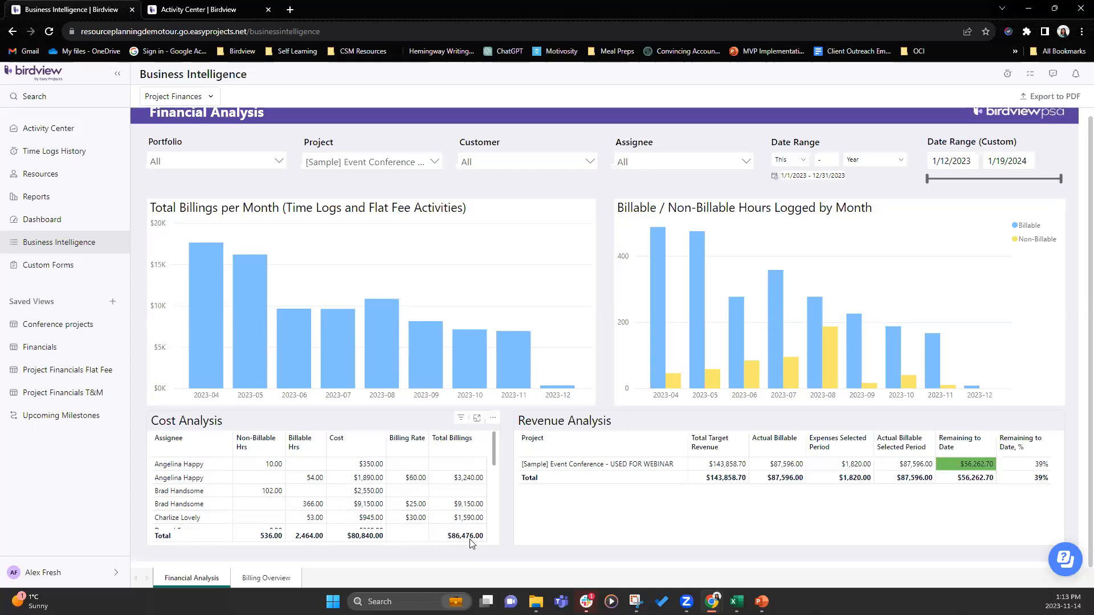
- Check the Actual Cost and Actual Billable breakdowns in the Event Conference project's Financials overview against the Financial Analysis report
click(228, 7)
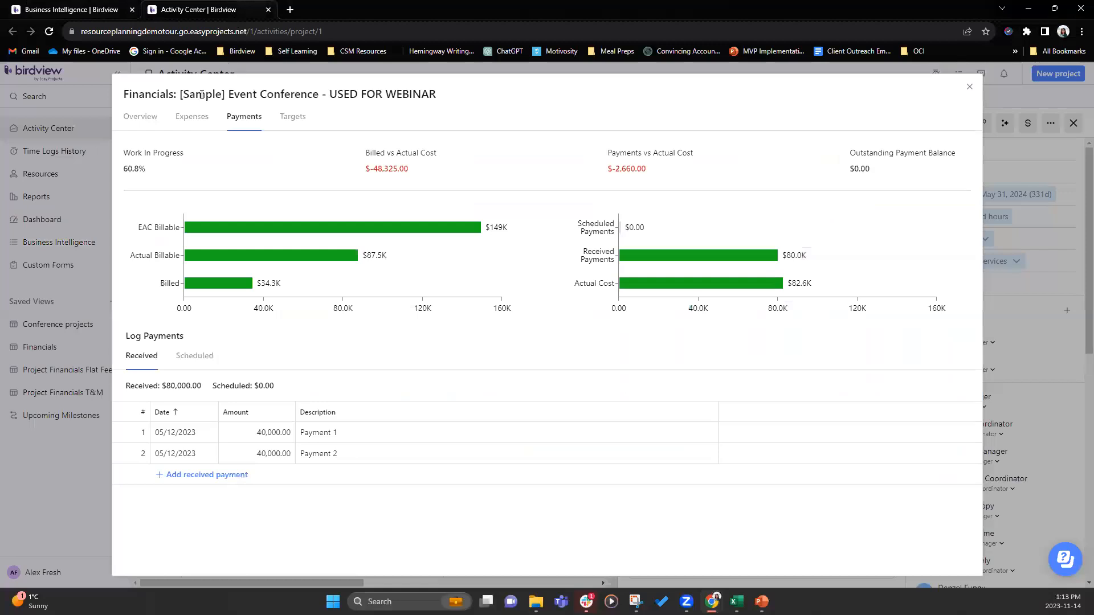
click(150, 120)
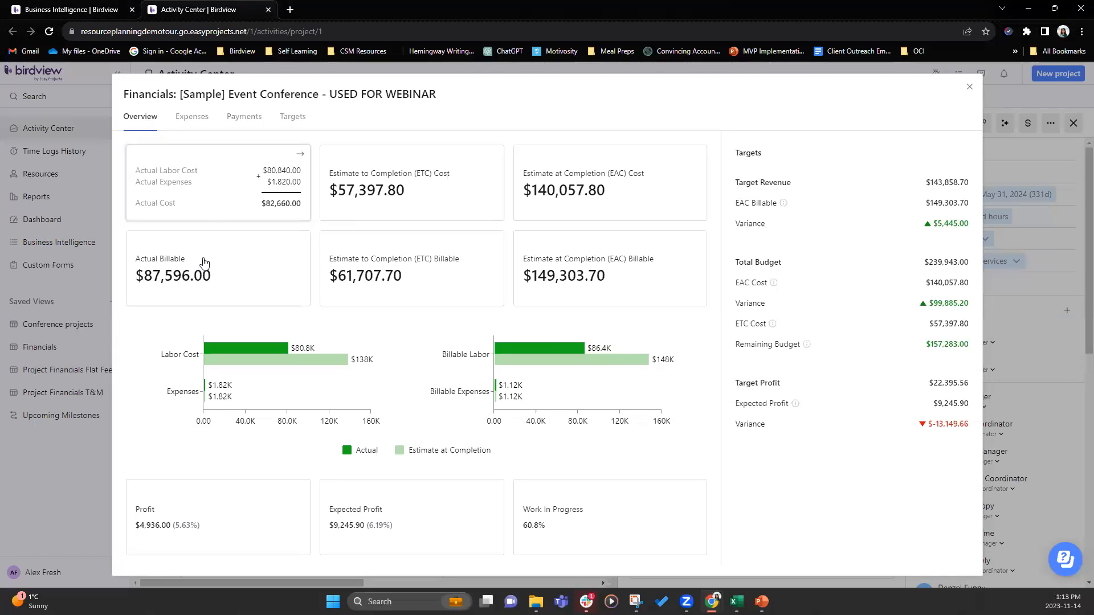
mouse_move(227, 263)
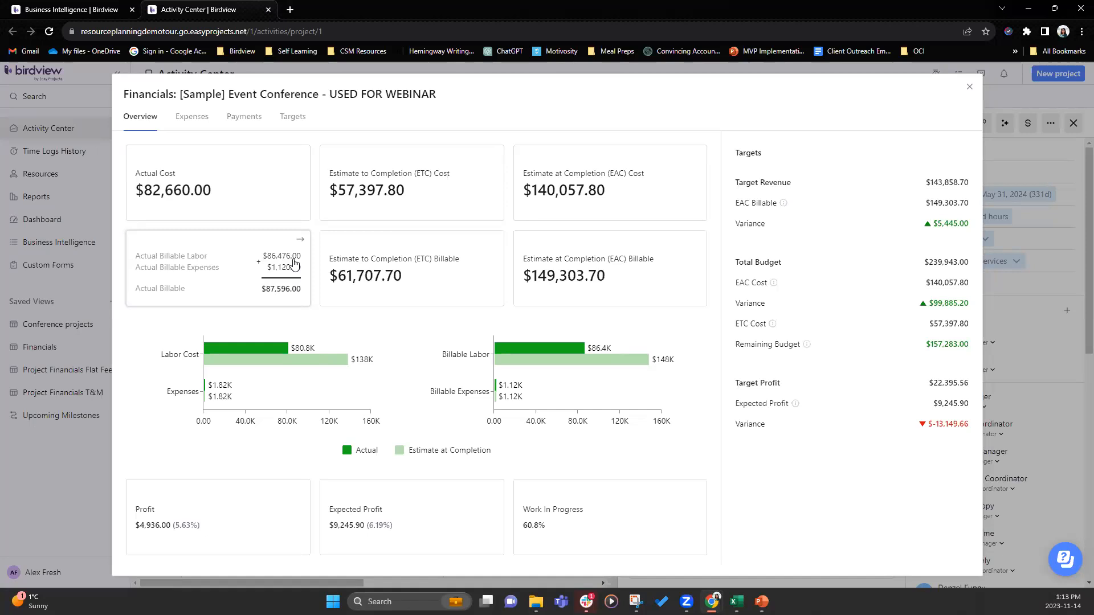
click(106, 12)
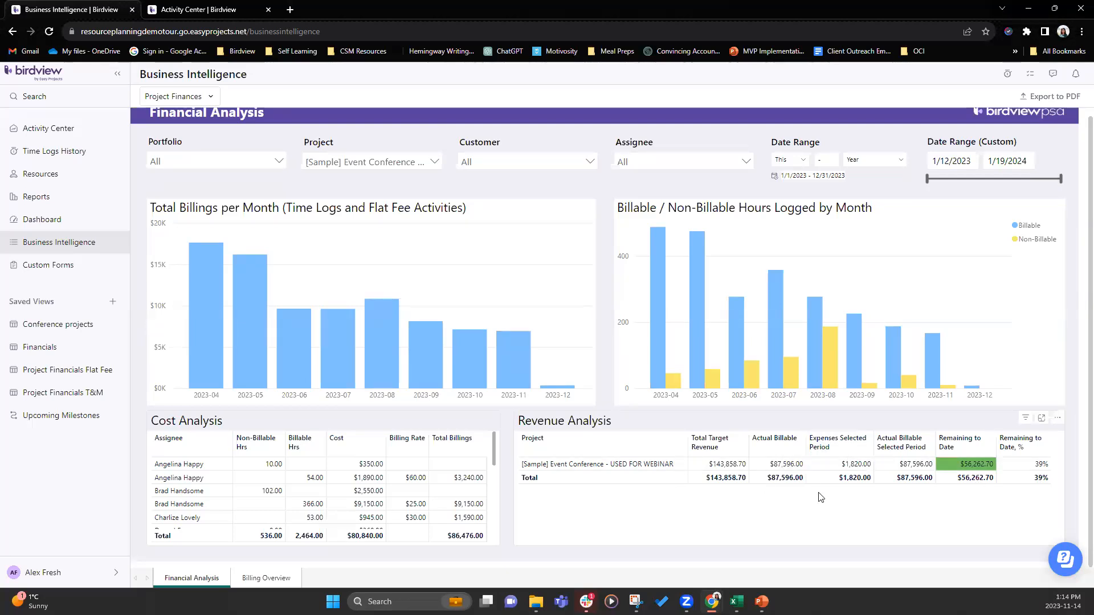
- Compare the Revenue Analysis table's Total Target Revenue with the Target Revenue in the project's Financials overview, highlighting that row
click(227, 13)
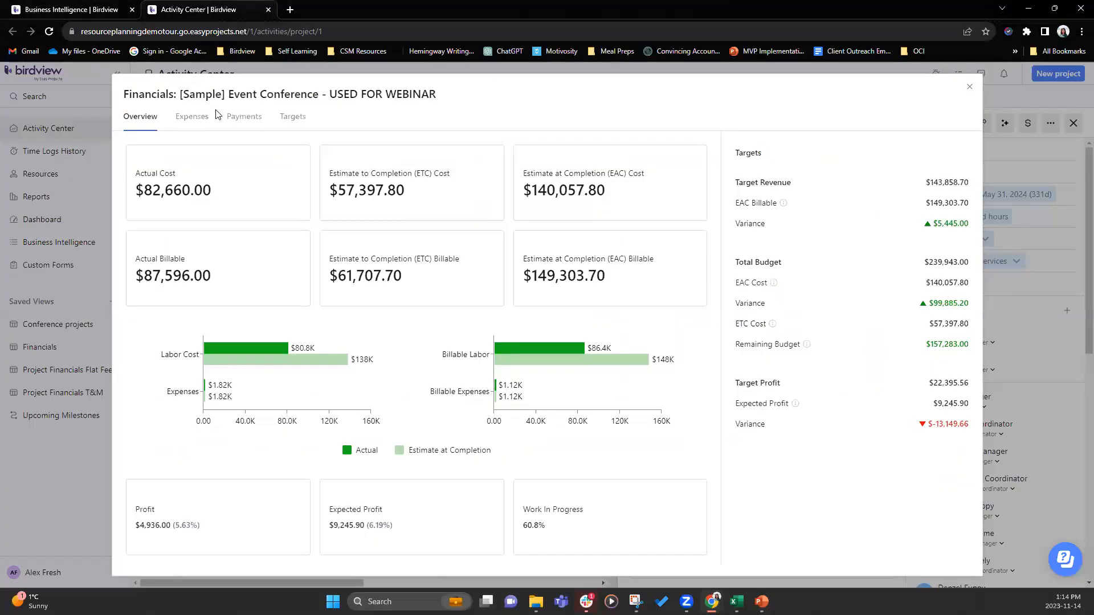
click(95, 13)
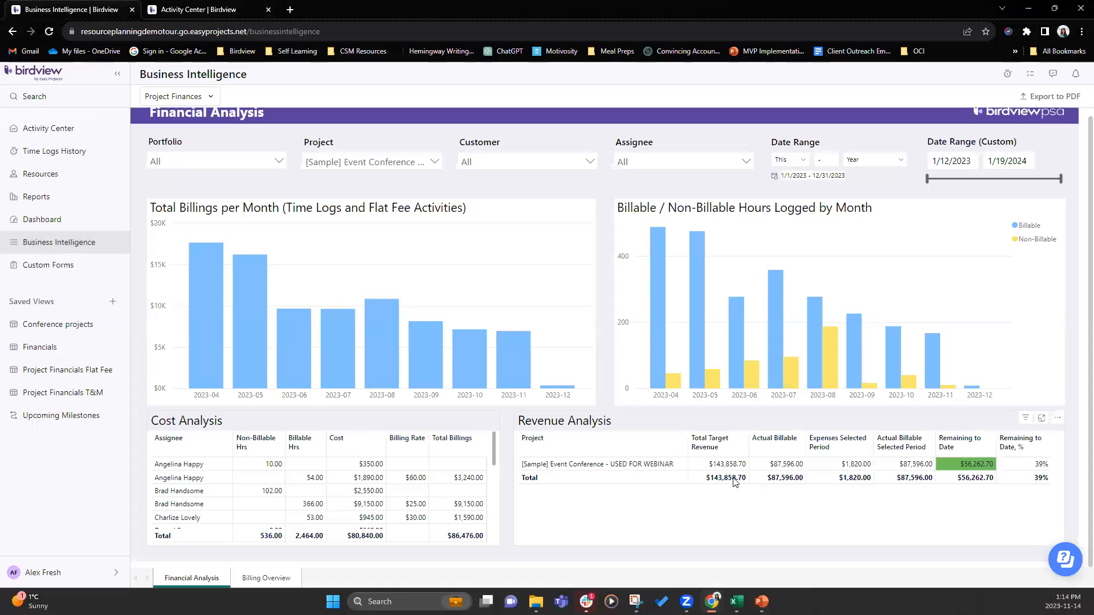
click(196, 10)
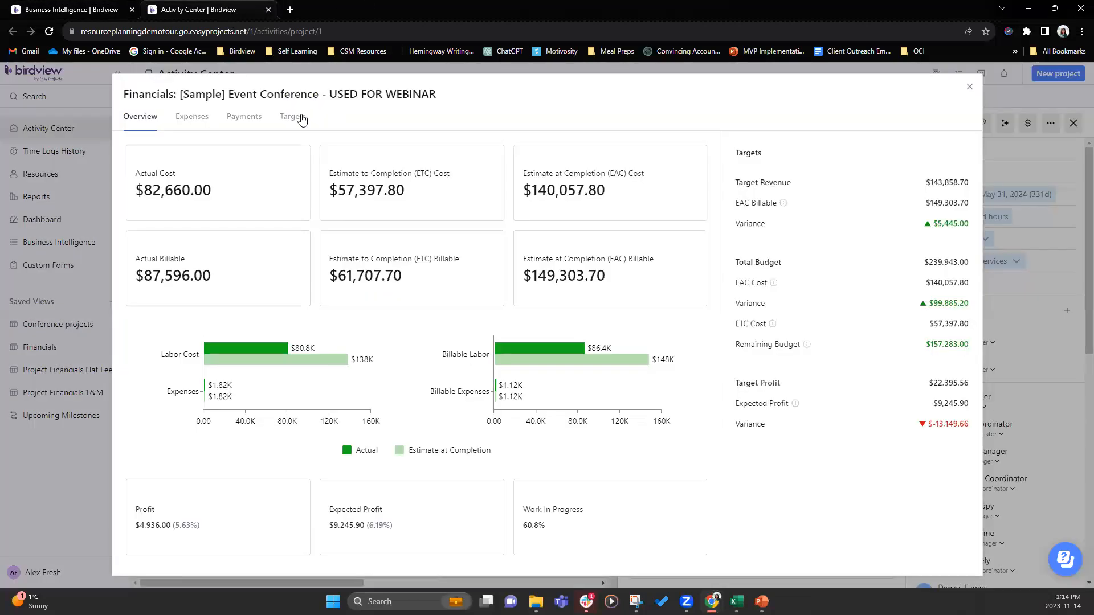
drag(734, 182, 973, 182)
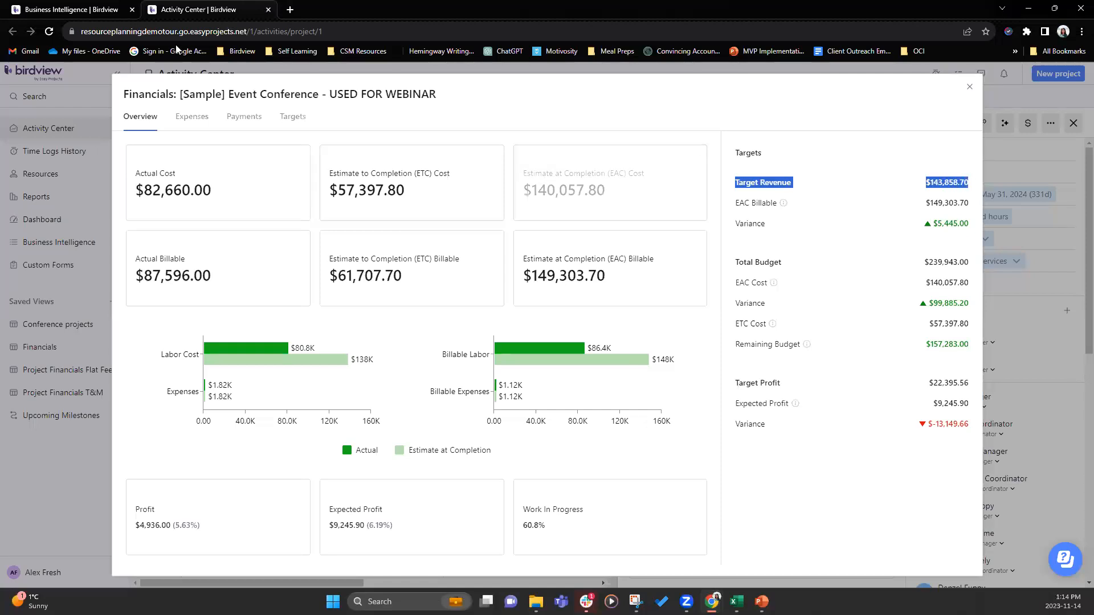
click(114, 10)
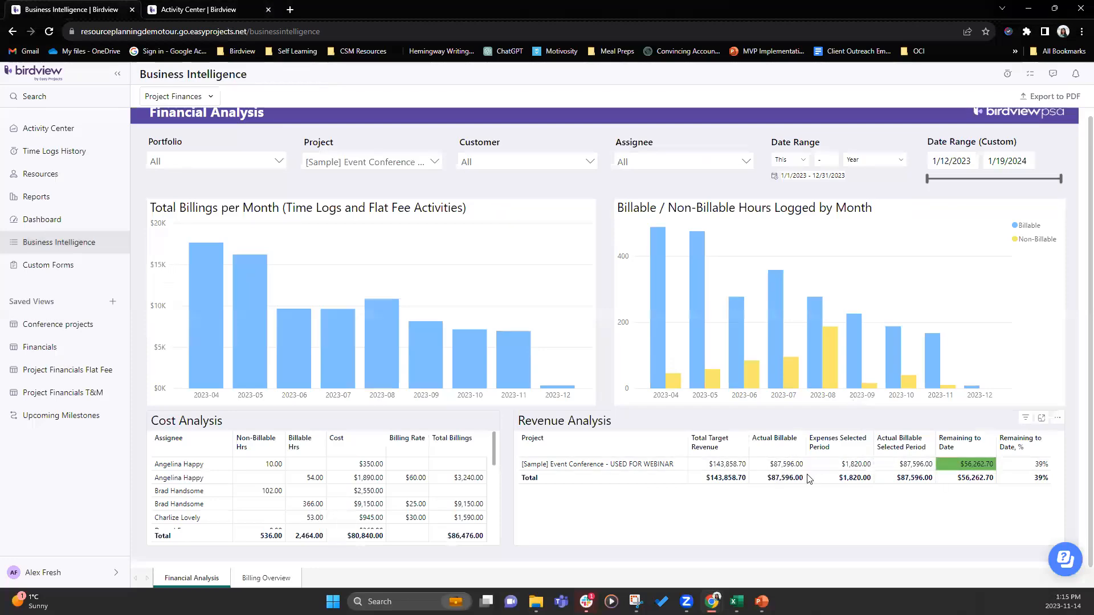
- Compare the Actual Billable amount in the project's Financials overview with the Revenue Analysis table
click(207, 11)
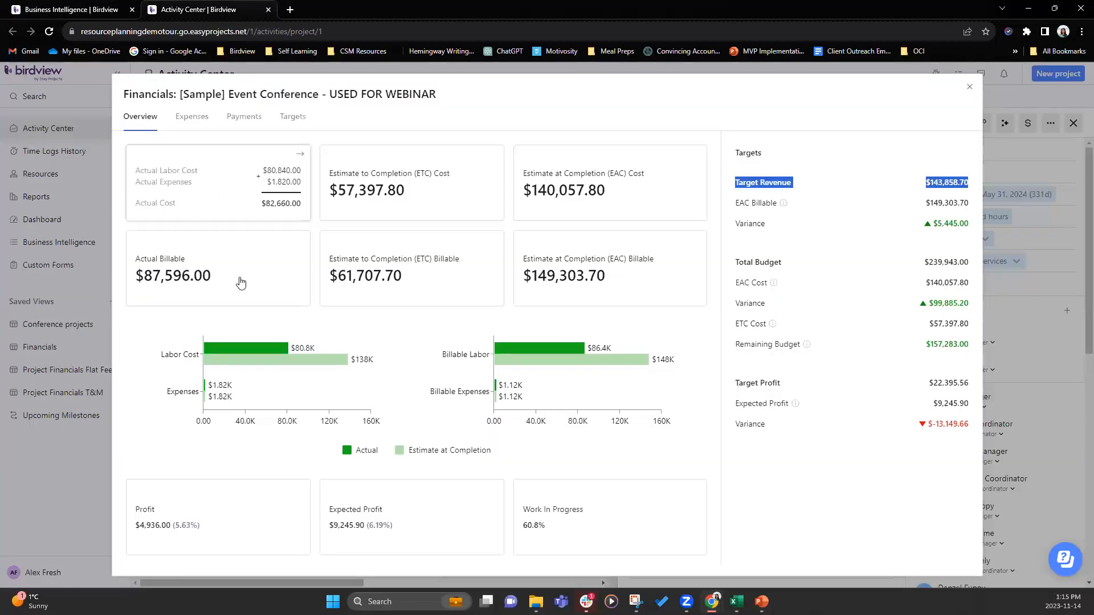
mouse_move(206, 282)
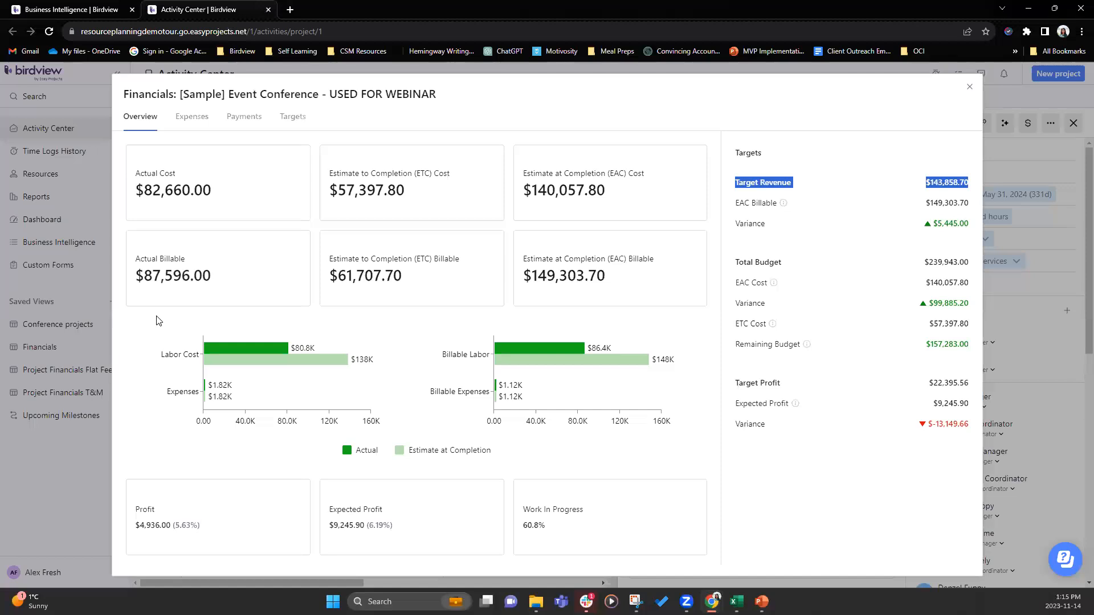
click(114, 12)
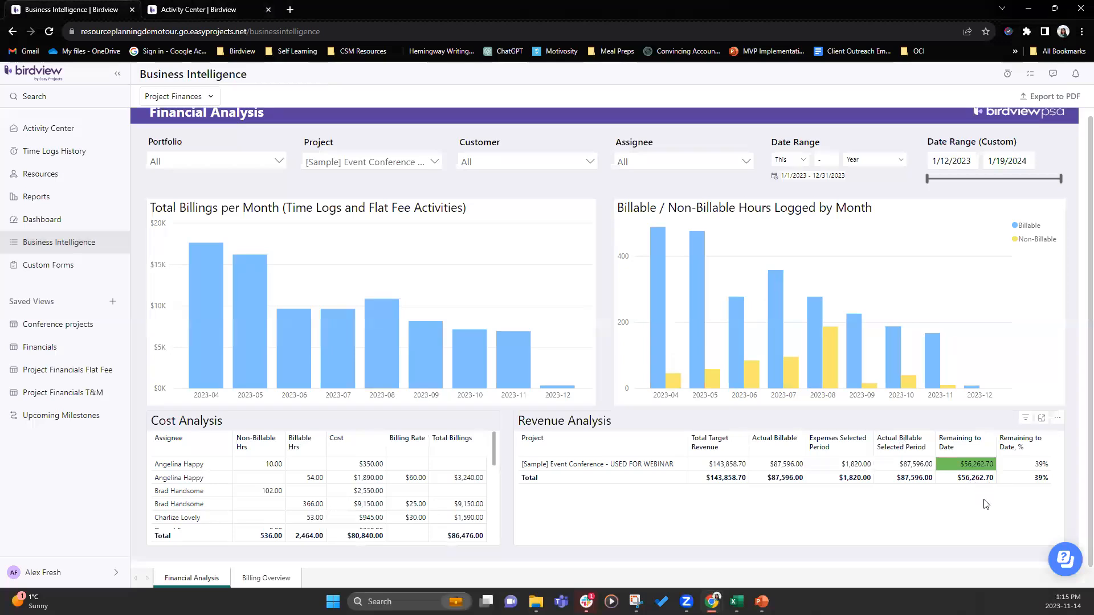
- Open the Billing Overview page of Project Finances and filter it to the [Sample] Event Conference project
click(259, 578)
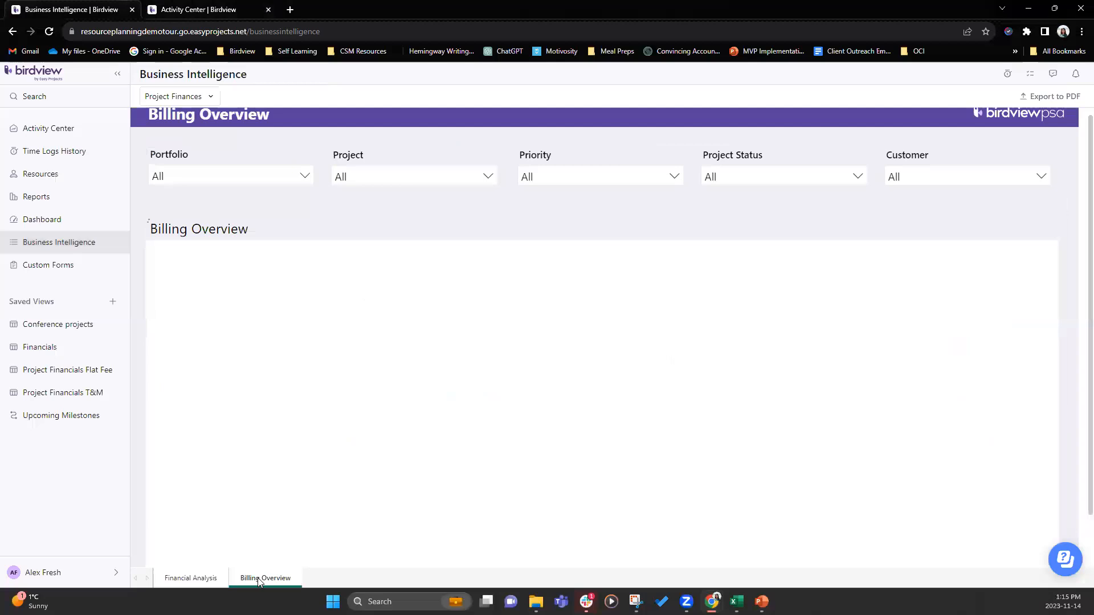
click(490, 177)
click(440, 255)
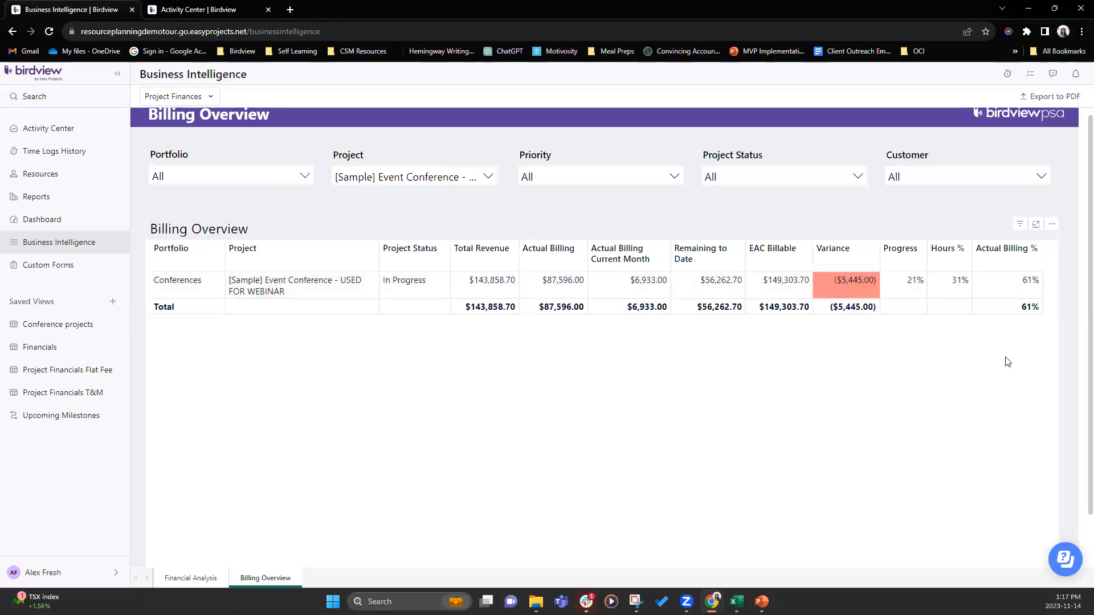
- Open the Revenue Recognition report and inspect the deferred and recognized revenue in the Actual Revenue (as incurred) chart
click(210, 98)
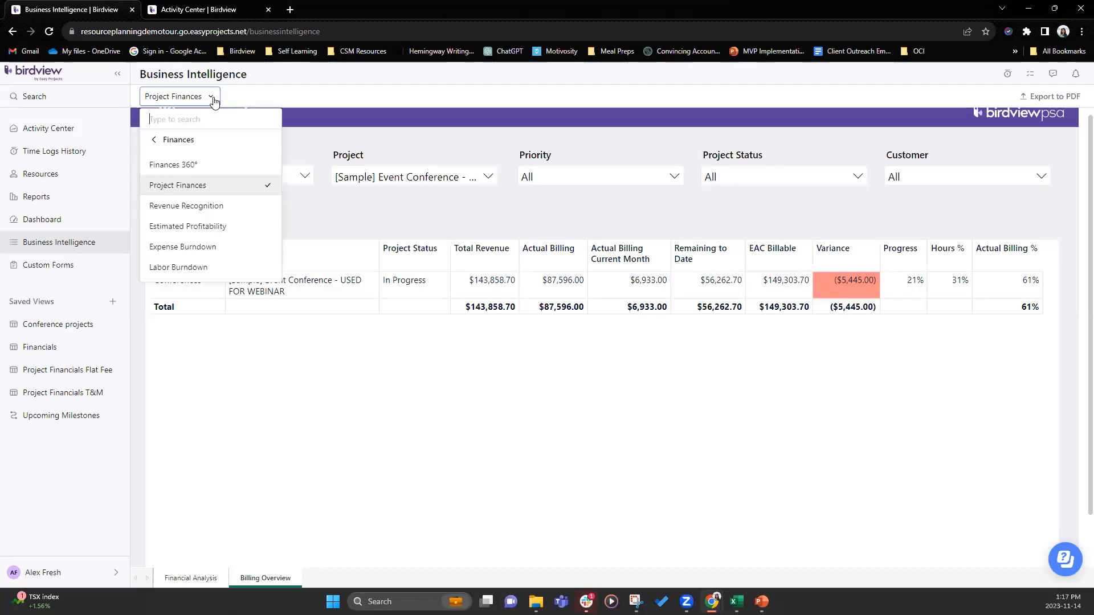
click(210, 206)
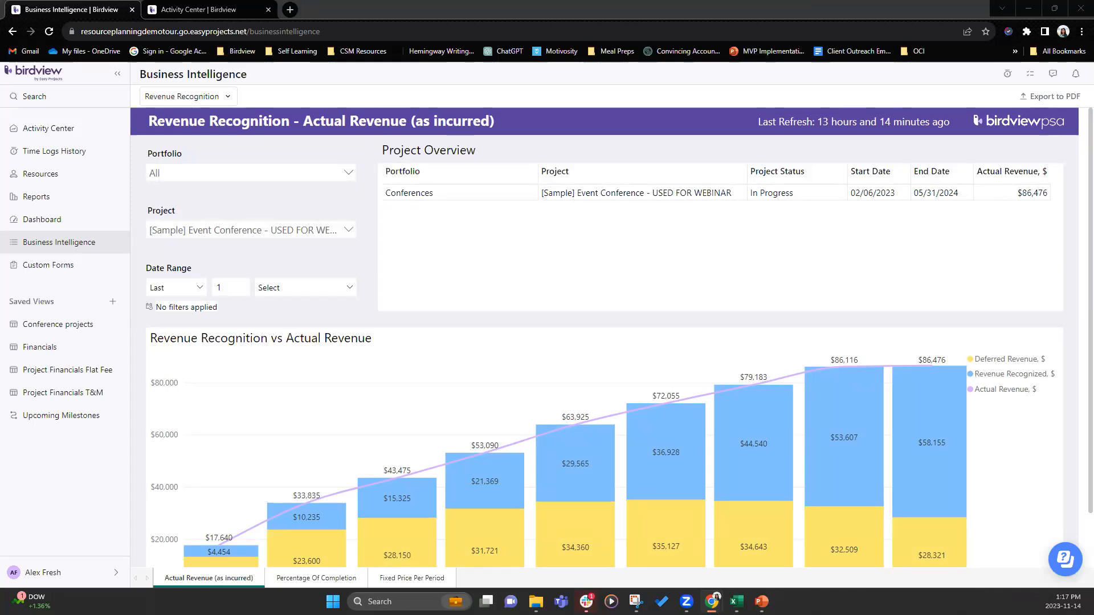
scroll(293, 323, down, 1)
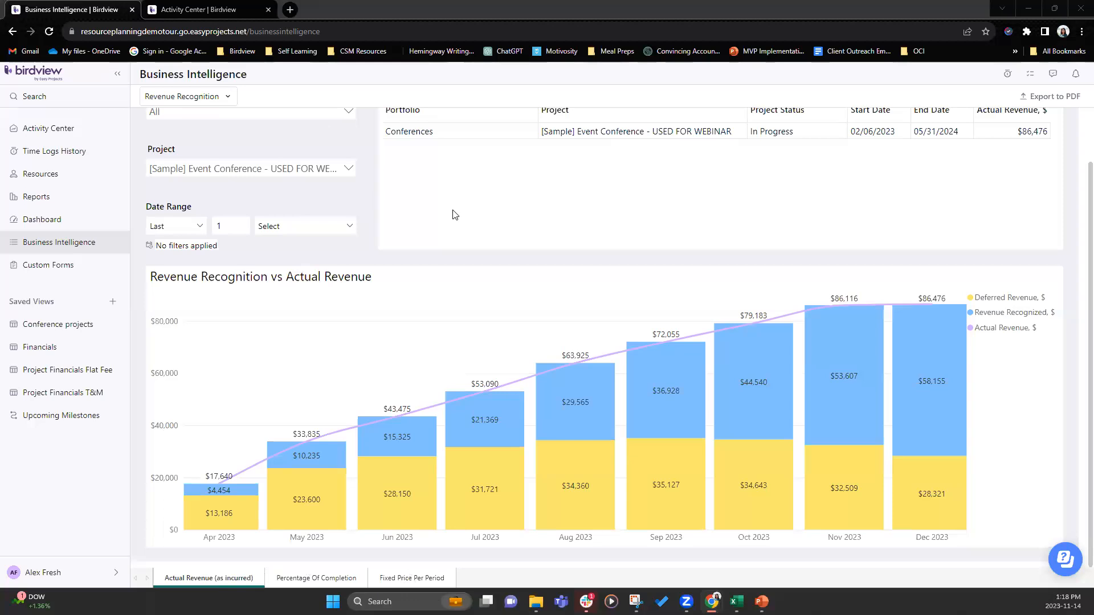
mouse_move(209, 524)
mouse_move(190, 487)
- Review the Percentage Of Completion and Fixed Price Per Period pages, inspecting the monthly and accumulated revenue recognition bars
click(302, 578)
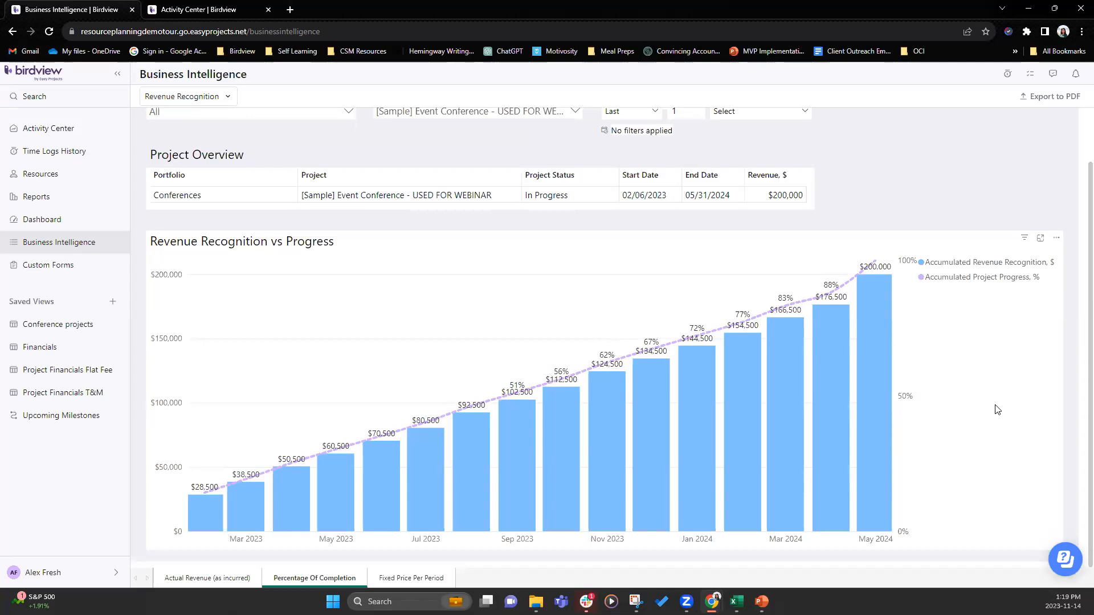
click(418, 579)
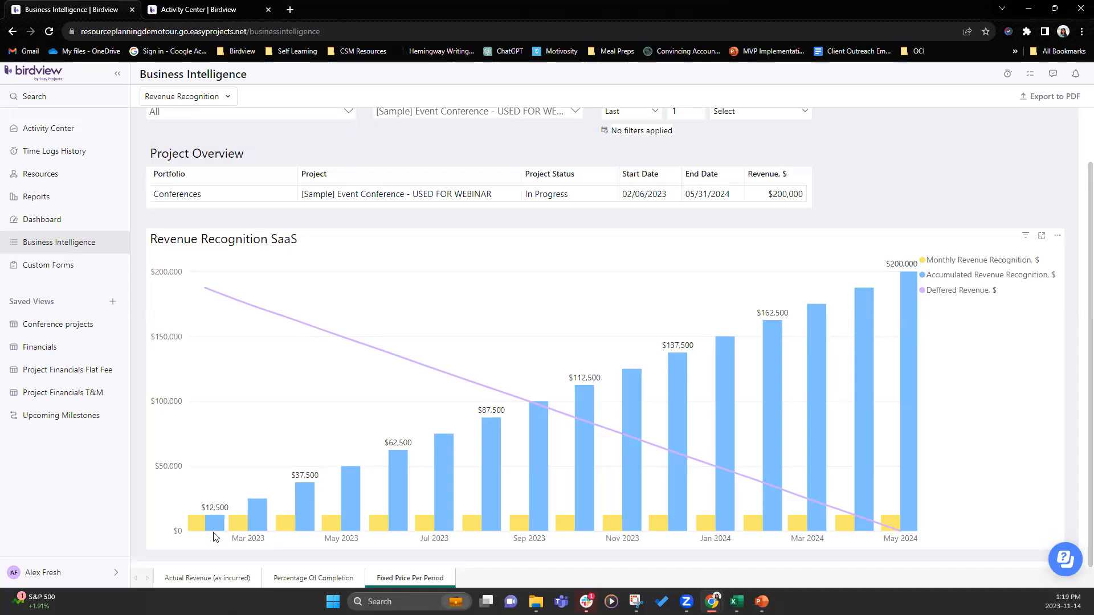
mouse_move(199, 529)
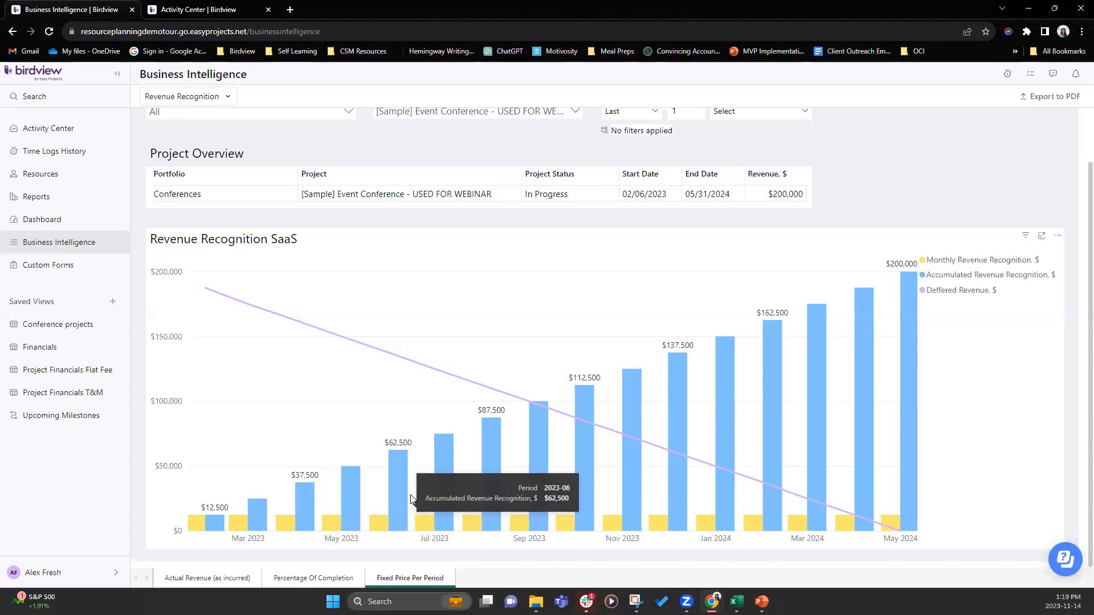
mouse_move(538, 523)
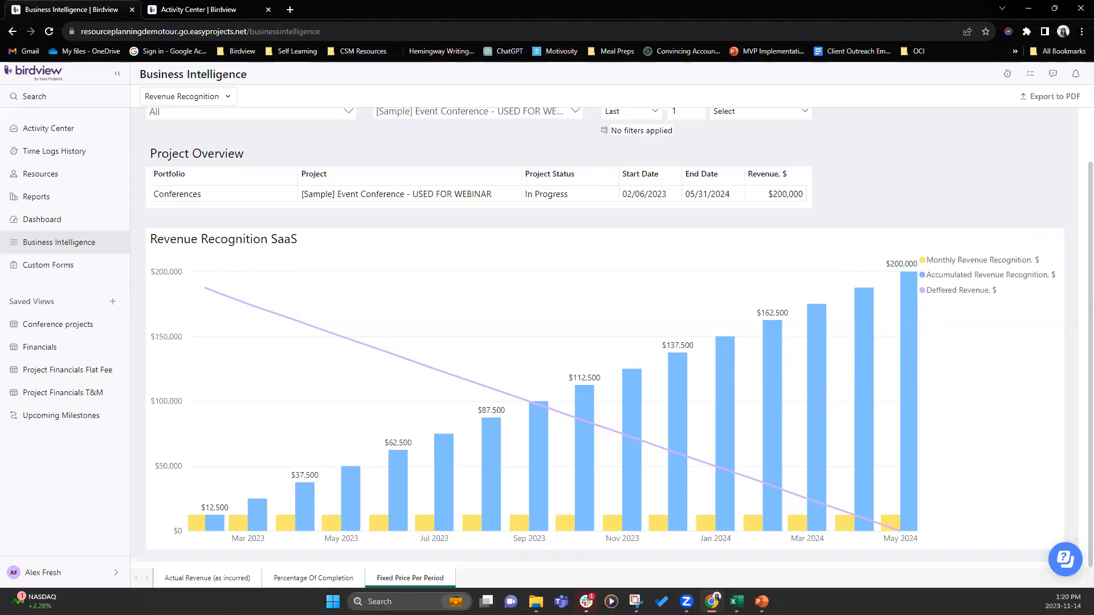
- Open the Estimated Profitability report and look through its Fiscal Year and Quarter and View Selector options without changing them
click(227, 97)
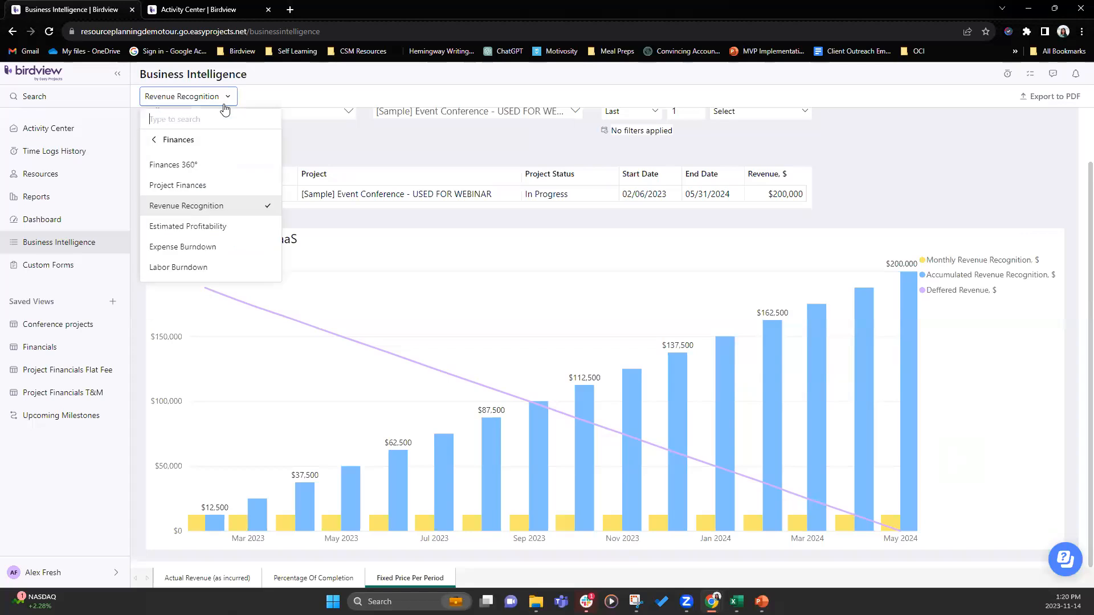
click(200, 228)
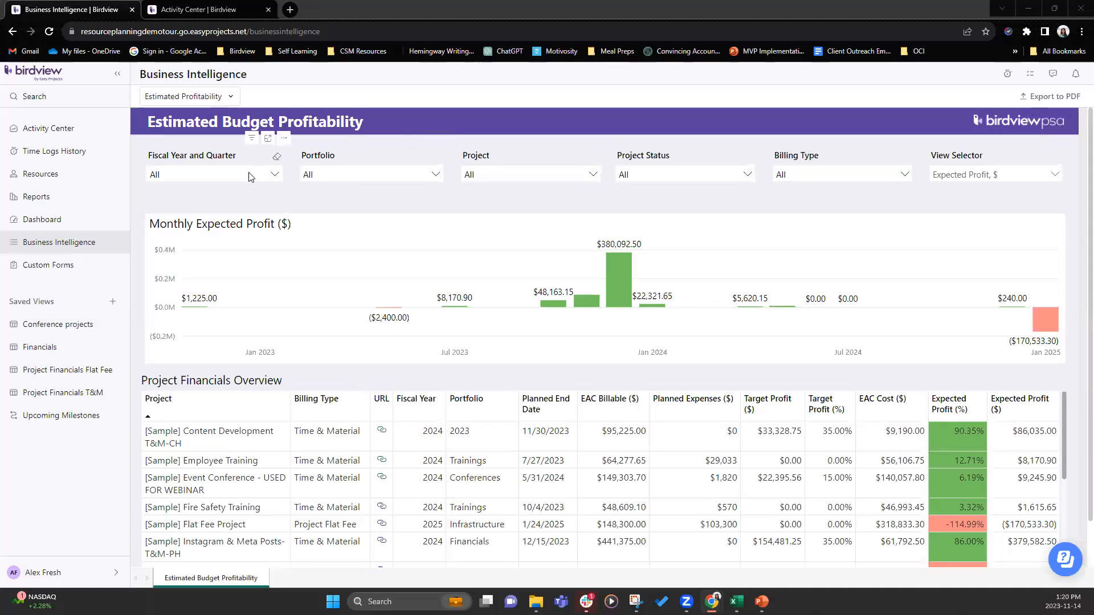
click(274, 175)
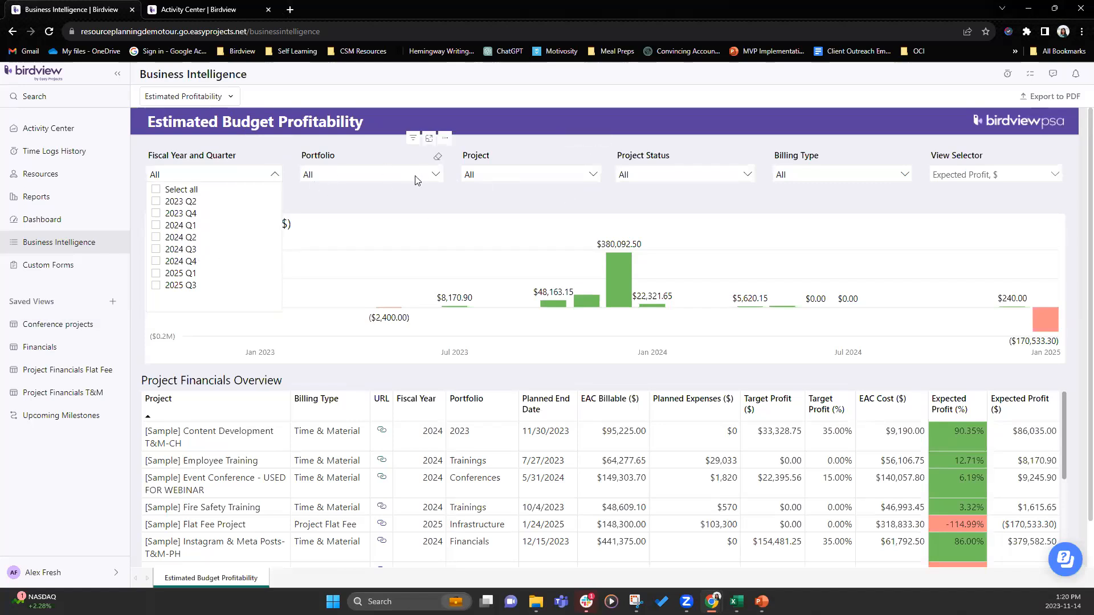
click(1054, 175)
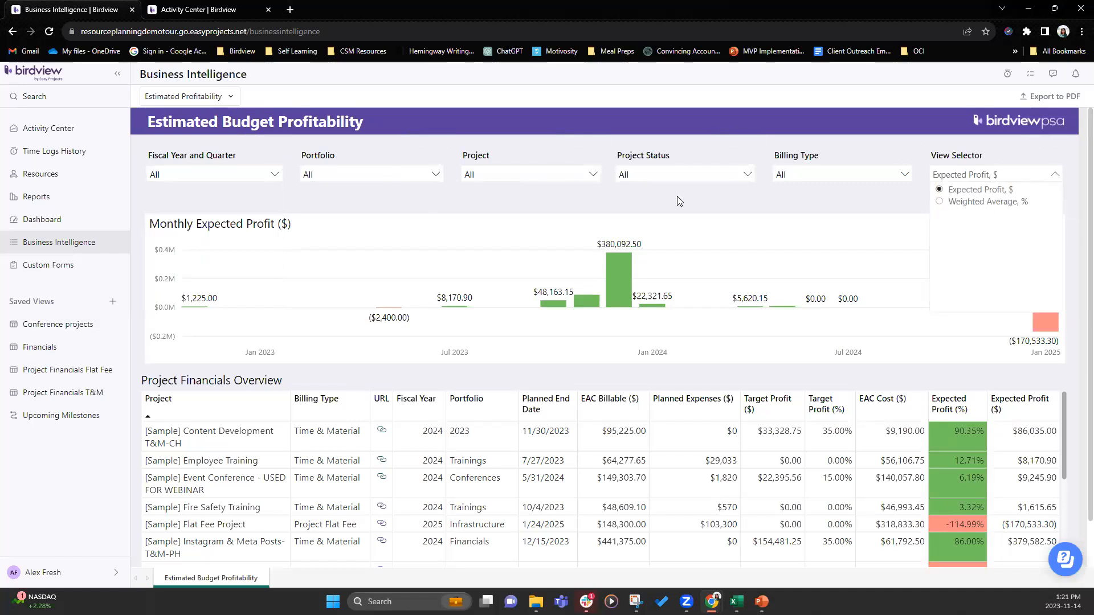
click(660, 197)
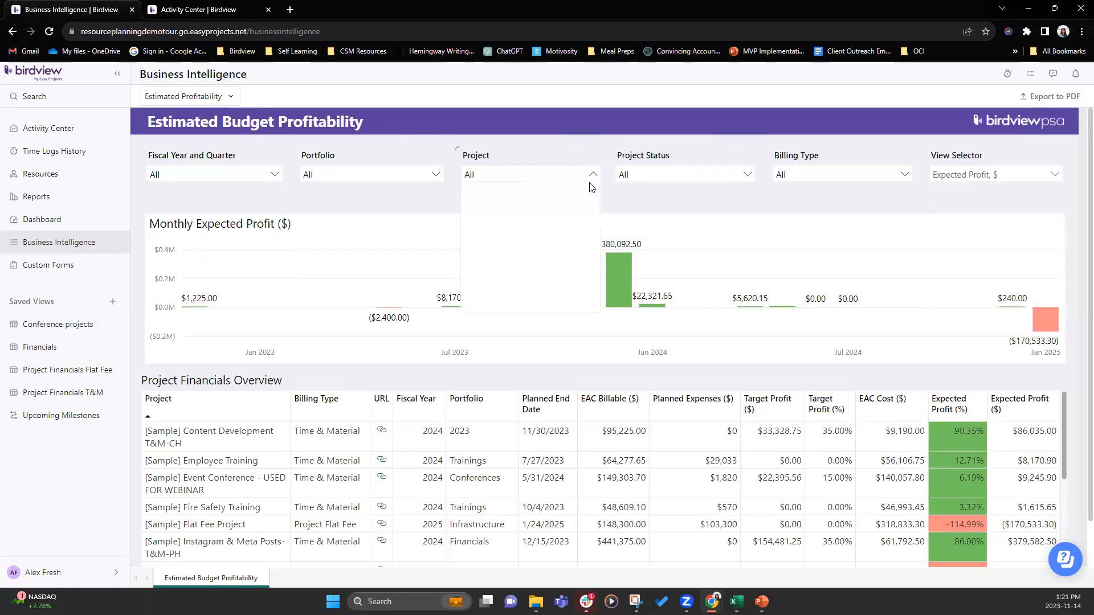
- Filter the Estimated Budget Profitability page to the [Sample] Event Conference project and inspect its monthly expected profit
click(592, 177)
click(549, 239)
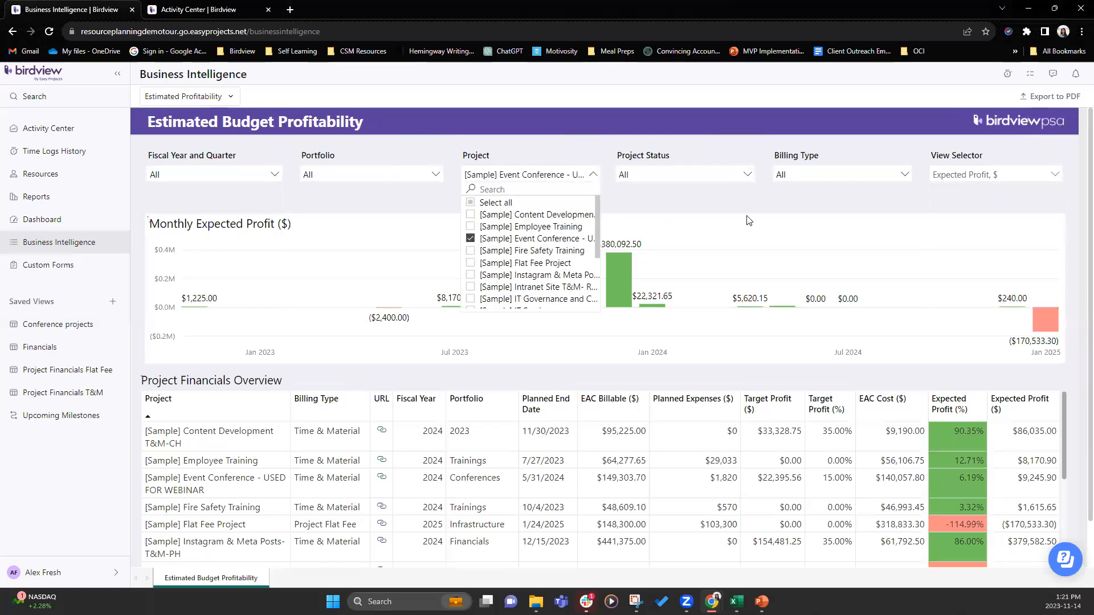
click(723, 216)
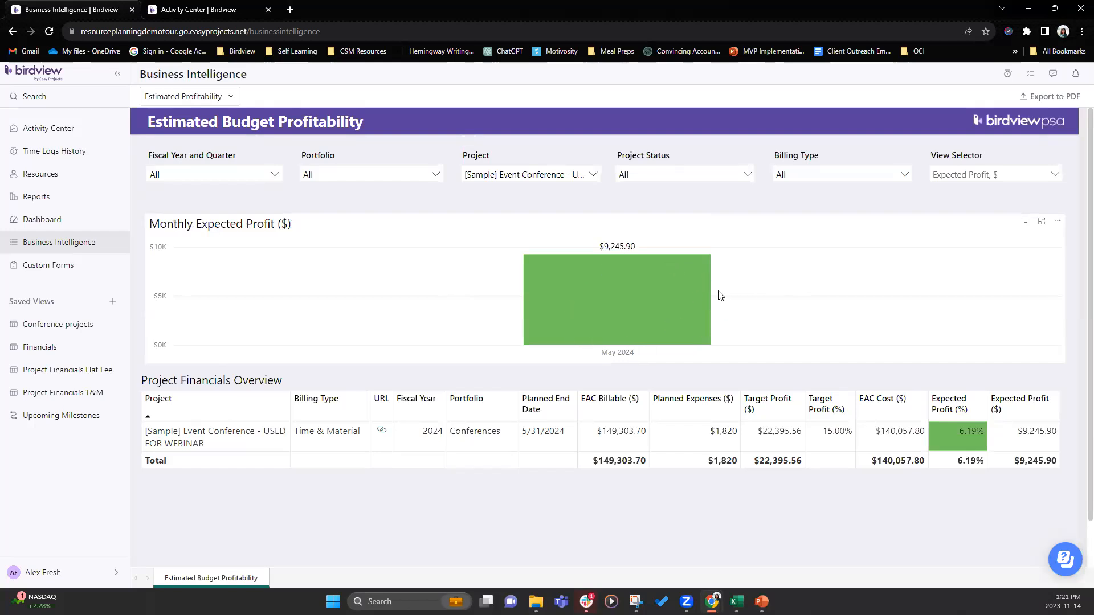
mouse_move(653, 316)
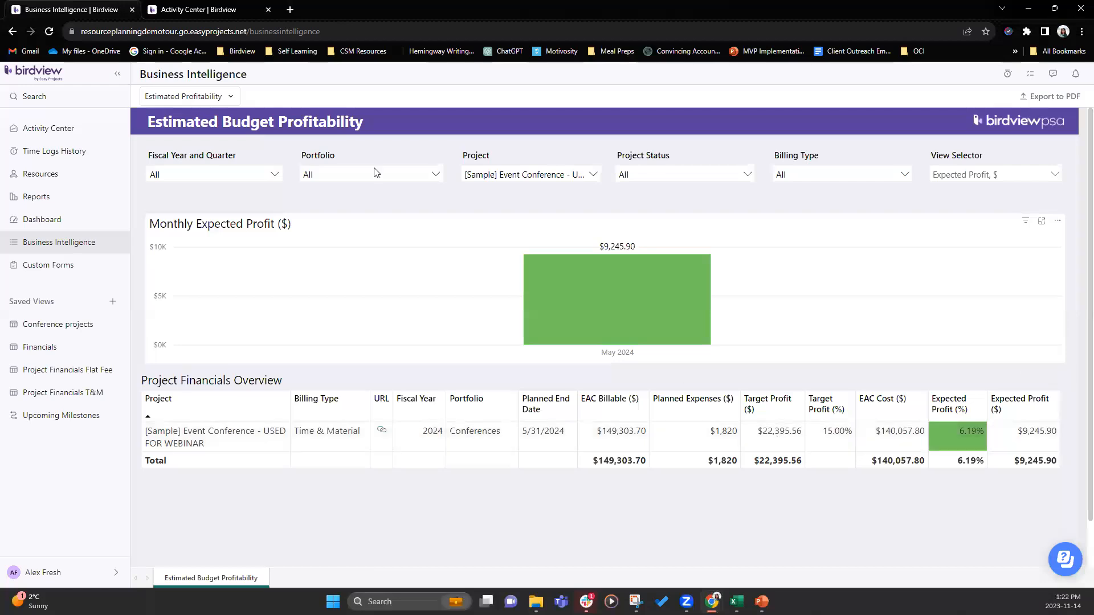
- Review the revenue, budget and profit targets in the Event Conference project's Financials
click(221, 7)
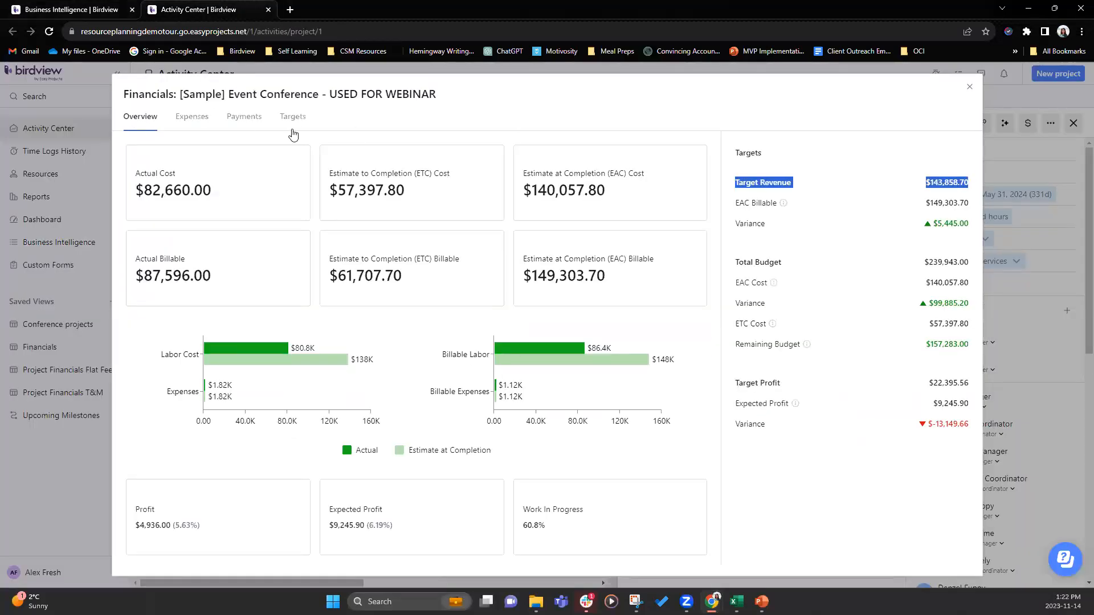
click(289, 117)
scroll(747, 279, down, 4)
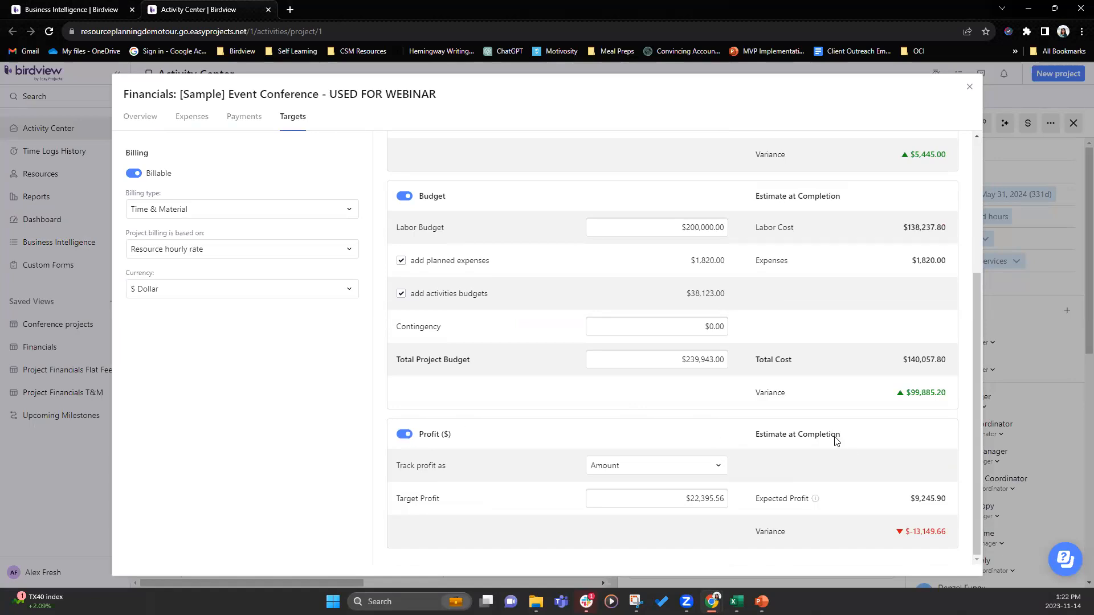
scroll(808, 317, up, 4)
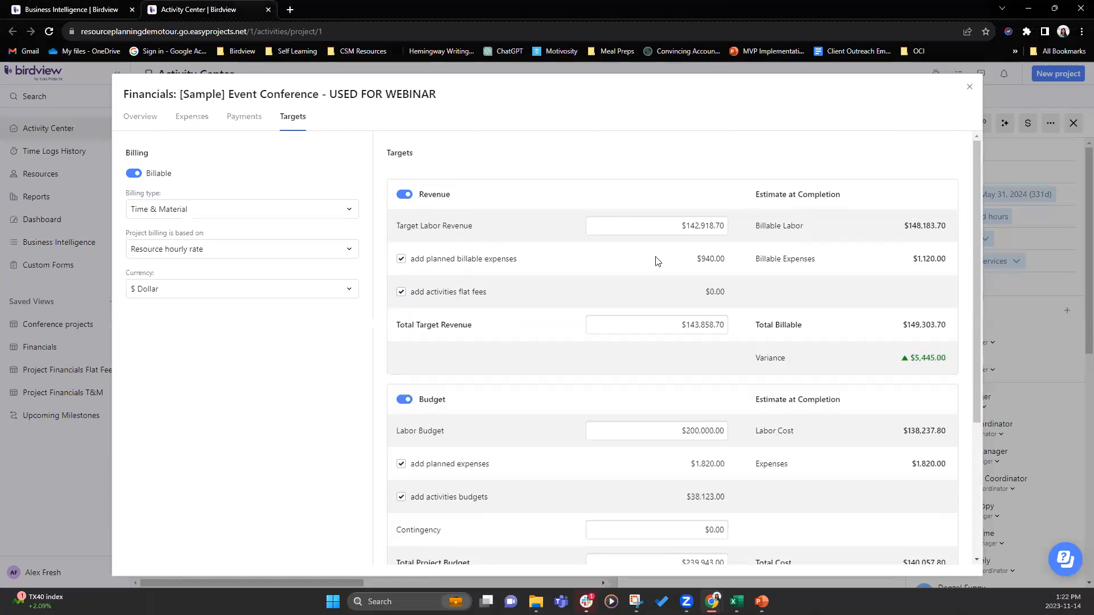
scroll(684, 323, down, 4)
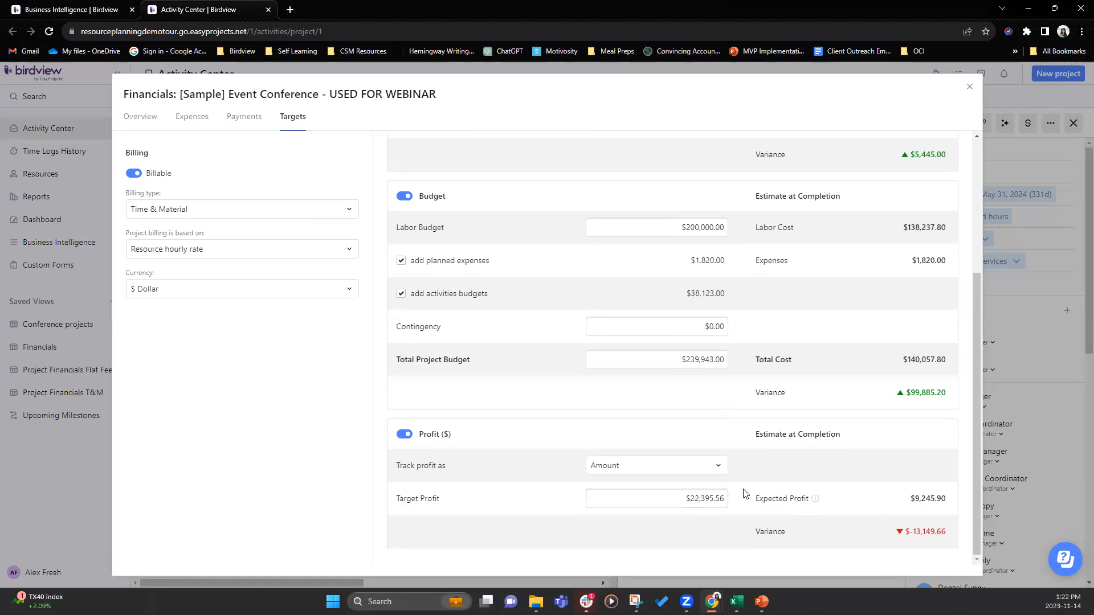
- Compare the target profit with the Estimated Profitability report and track the Event Conference project's profit as Percentage
click(72, 9)
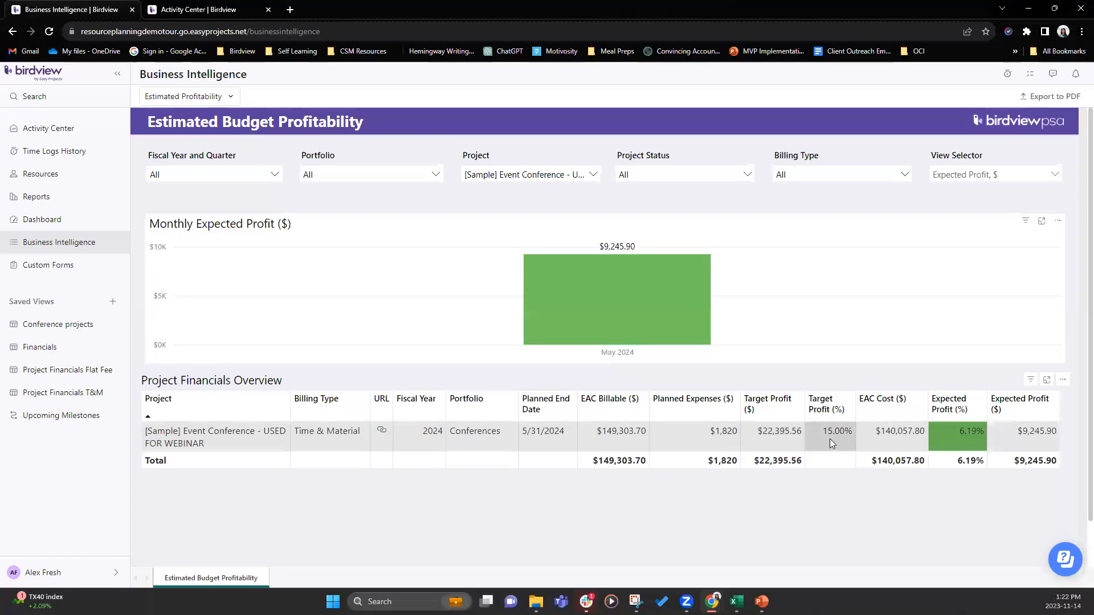
click(205, 9)
click(717, 470)
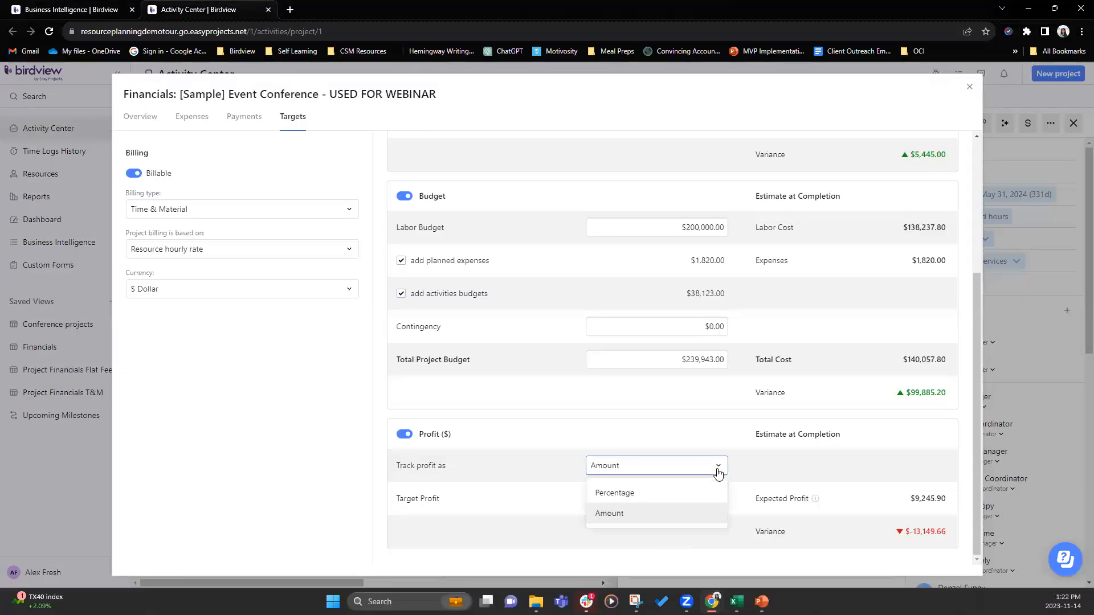
click(615, 495)
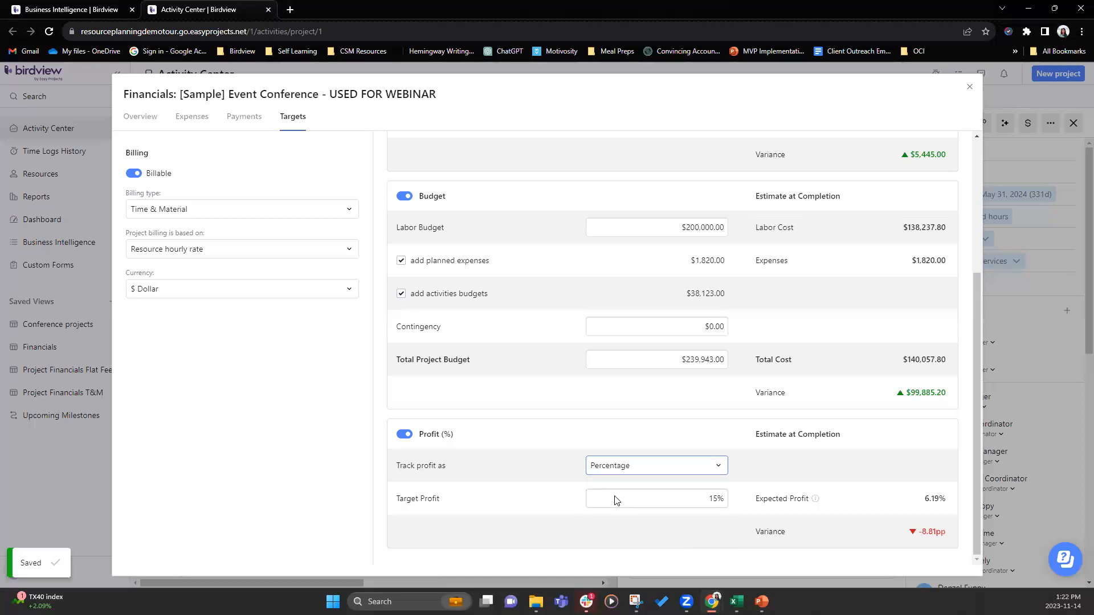
click(717, 506)
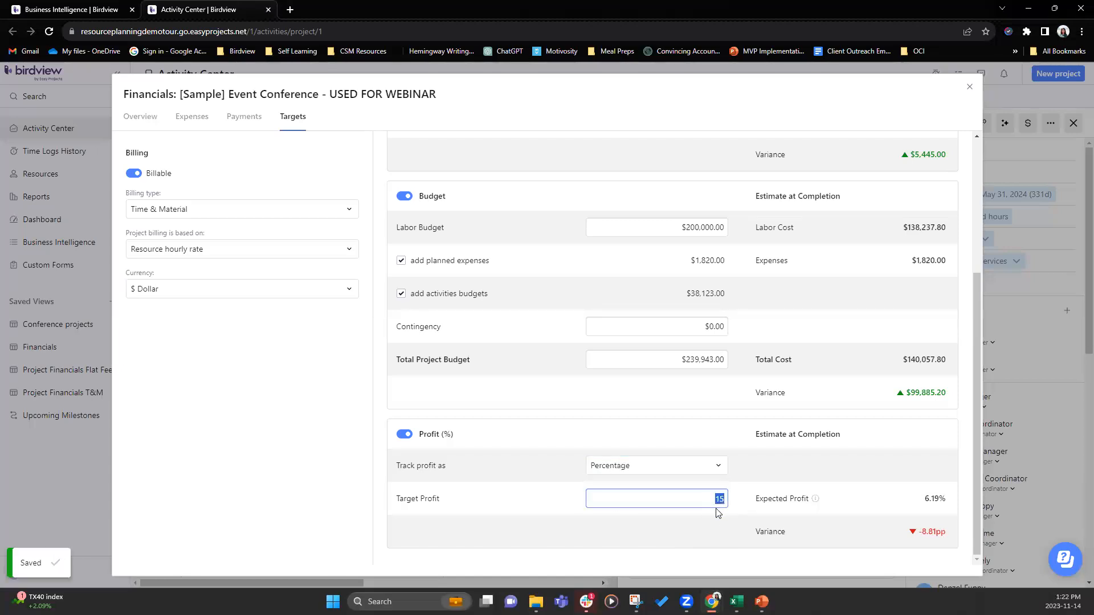
click(694, 434)
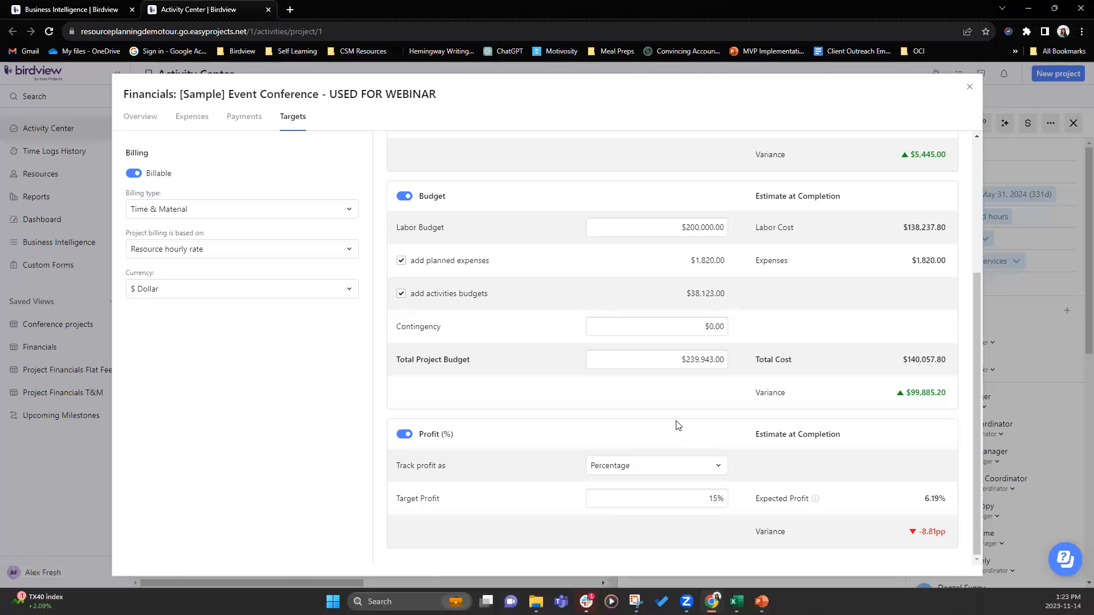
- Compare the Estimated Budget Profitability figures with the Overview of the Event Conference project's Financials
click(83, 10)
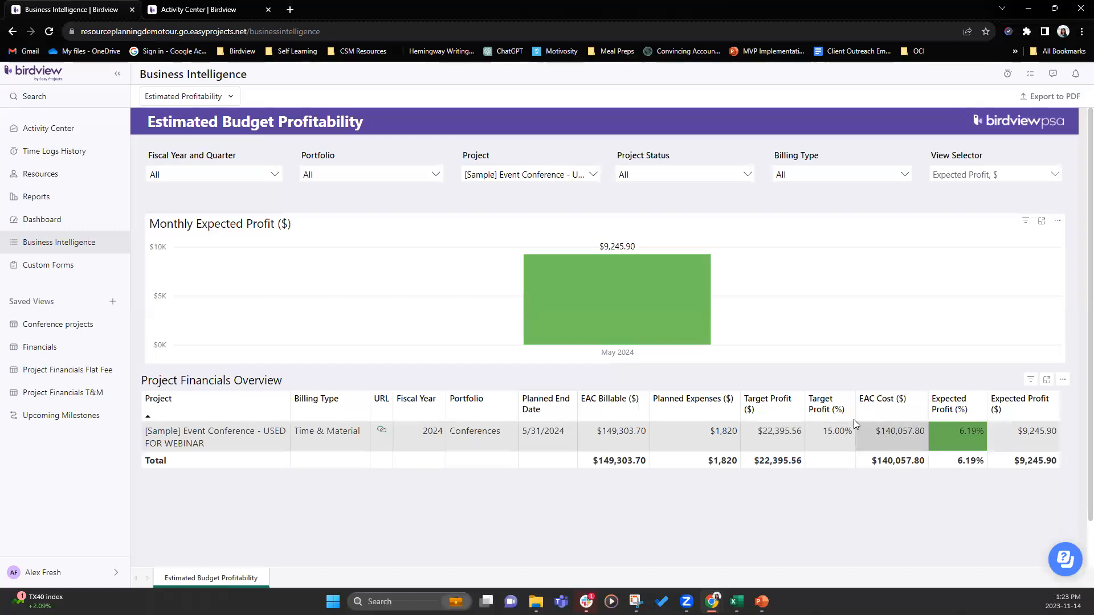
click(186, 7)
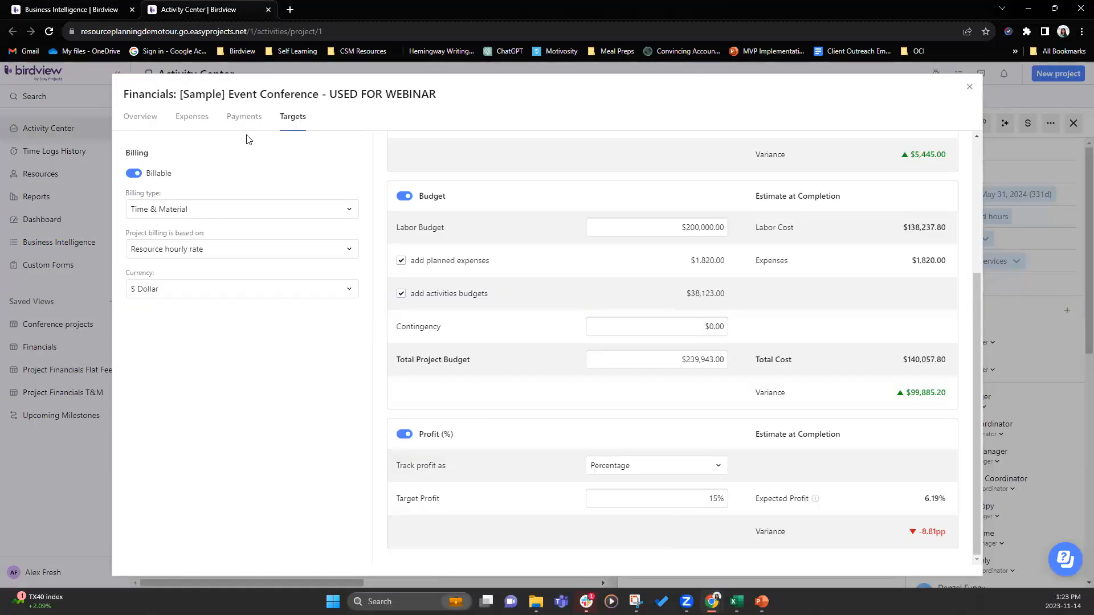
click(151, 122)
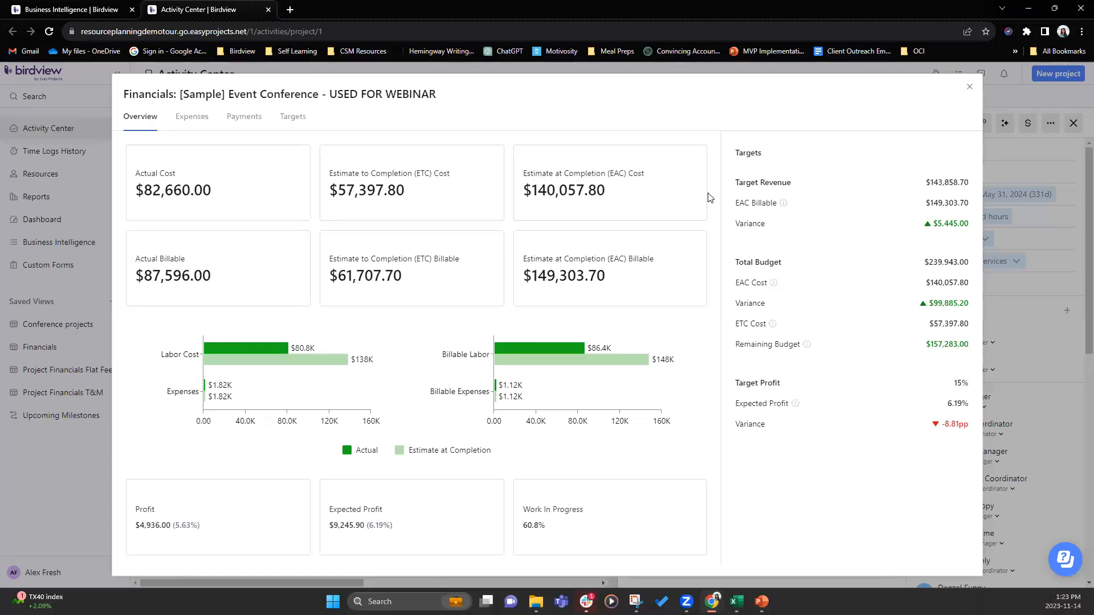
click(88, 10)
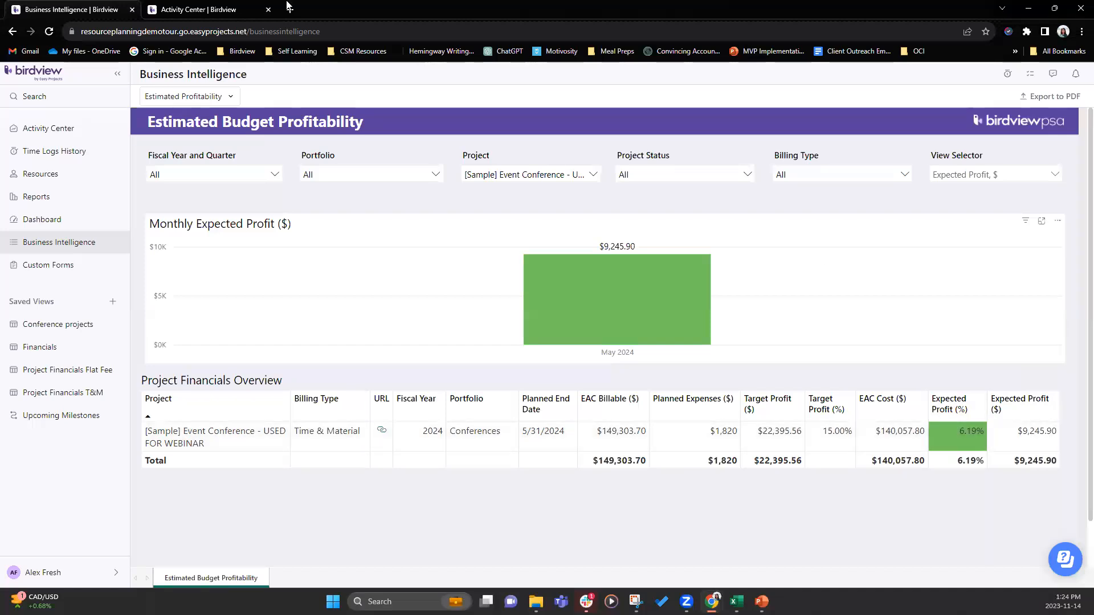
click(193, 13)
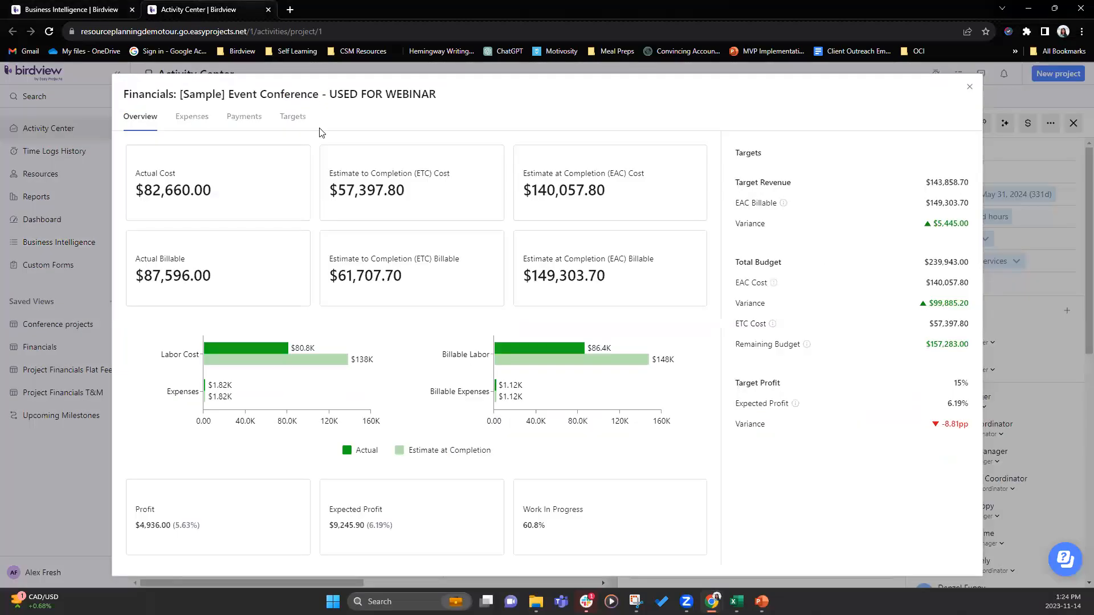
- Set the Event Conference project's profit target to be tracked as Amount and examine its expected profit and variance
click(292, 117)
scroll(819, 471, down, 3)
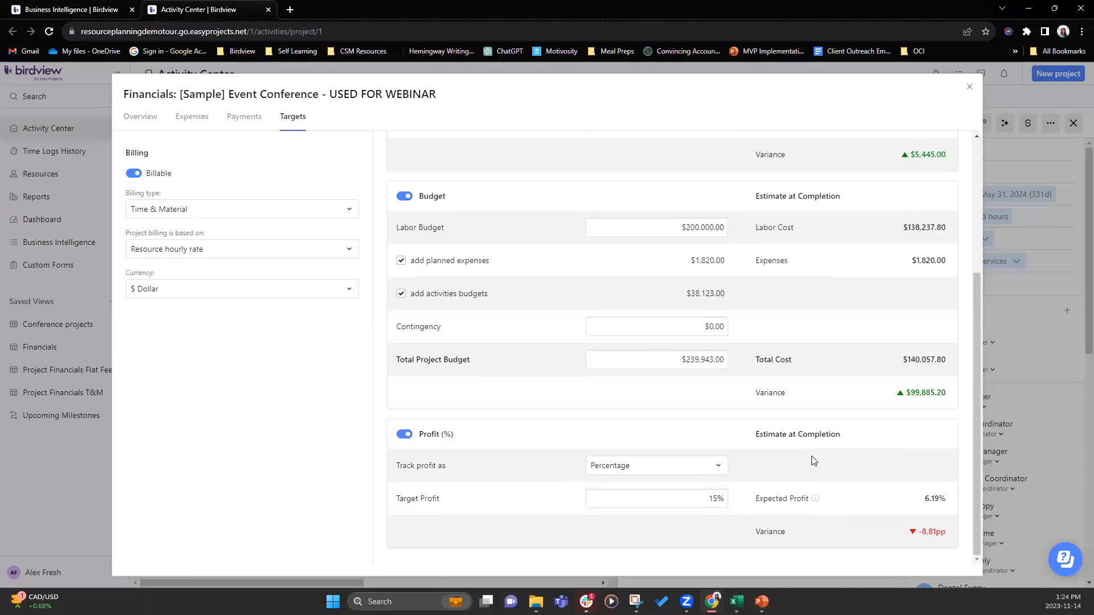
drag(918, 498, 949, 499)
click(716, 466)
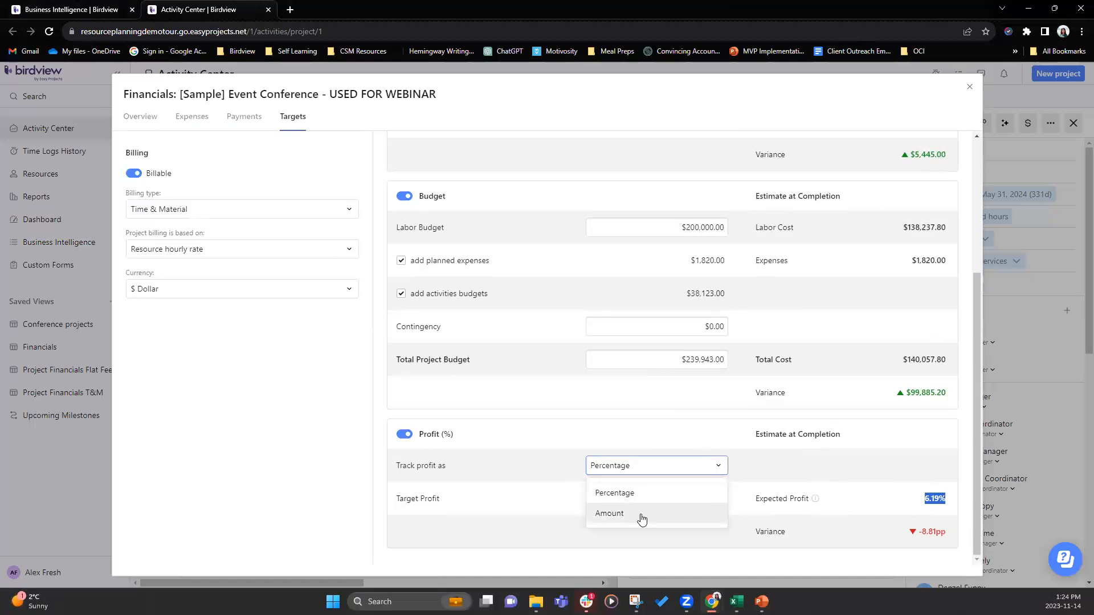
click(642, 516)
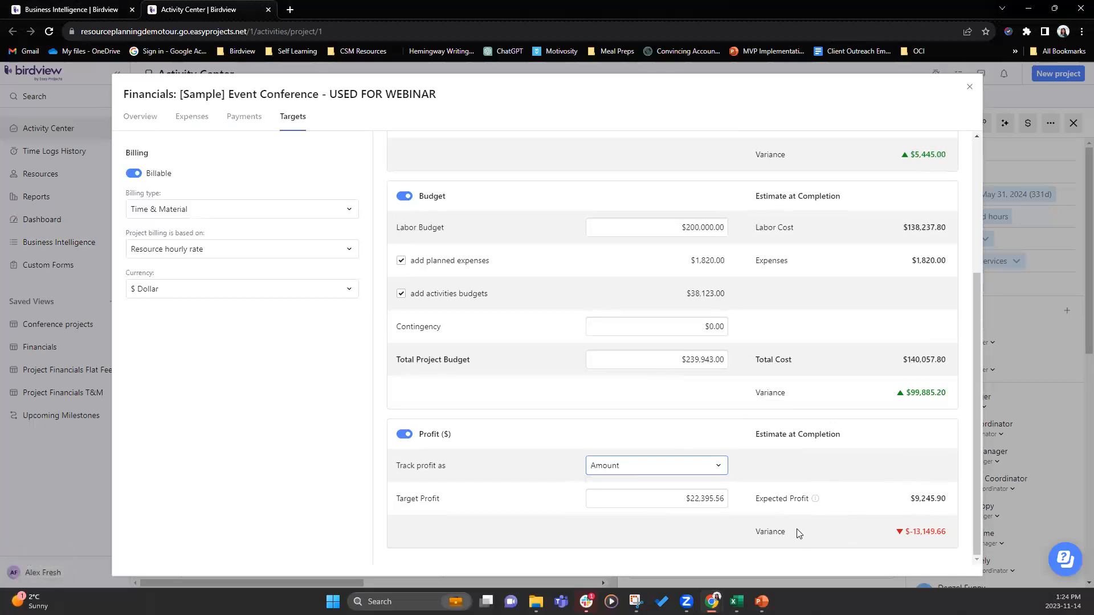
drag(757, 530, 951, 536)
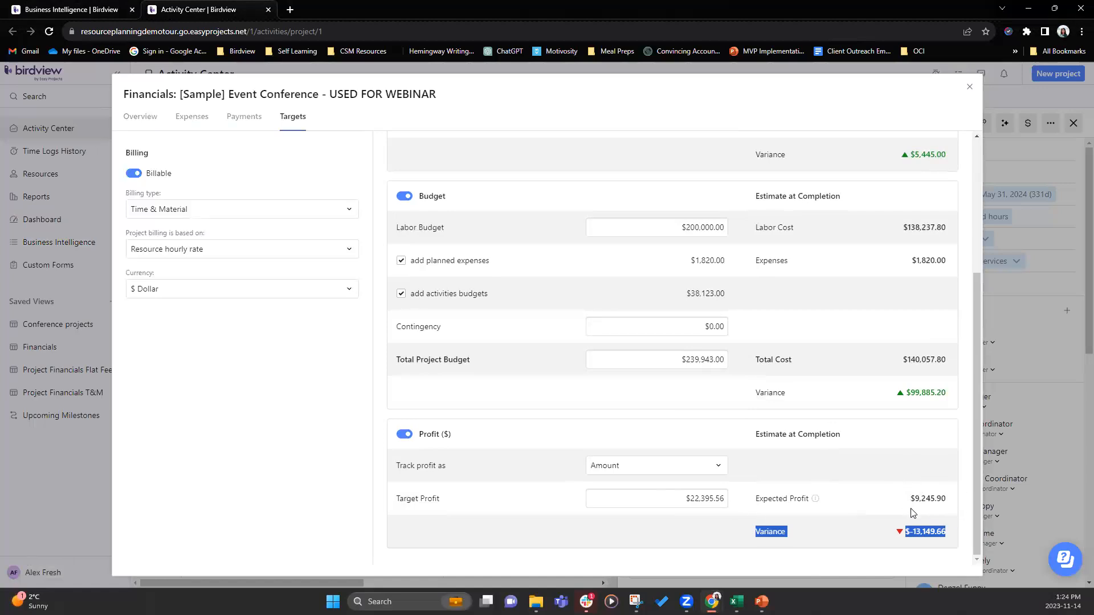
click(884, 549)
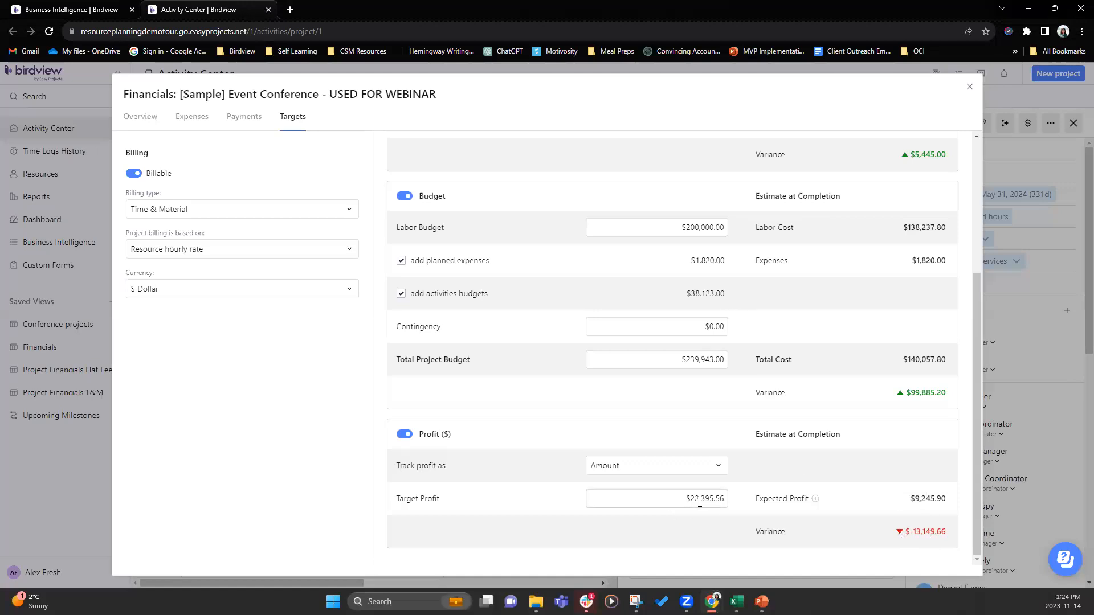
- Open the Expense Burndown report in Business Intelligence and filter it to the [Sample] Event Conference project
click(63, 8)
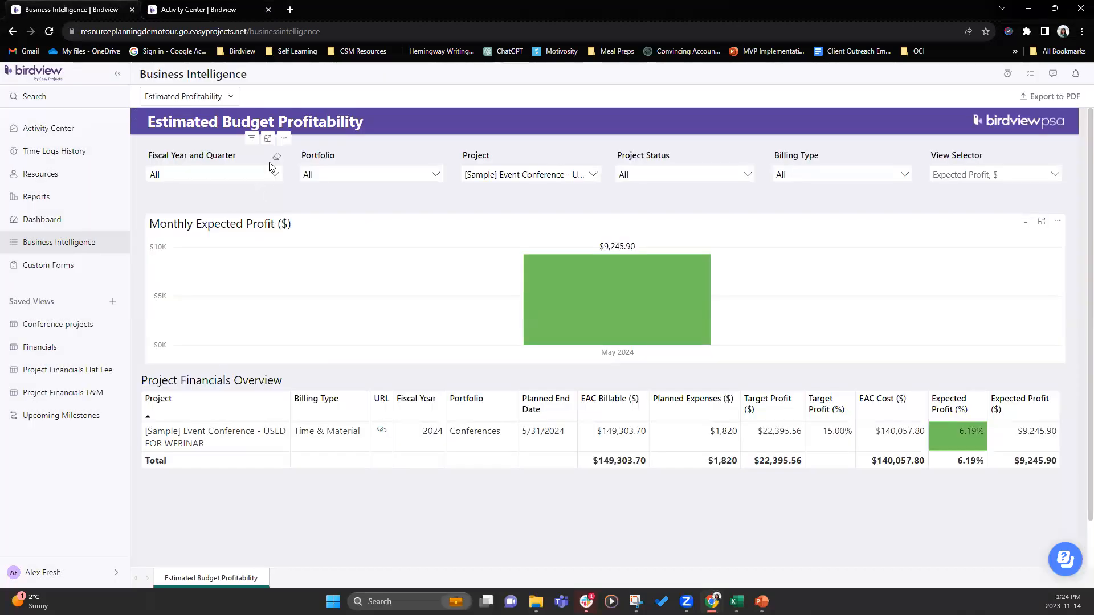
click(227, 98)
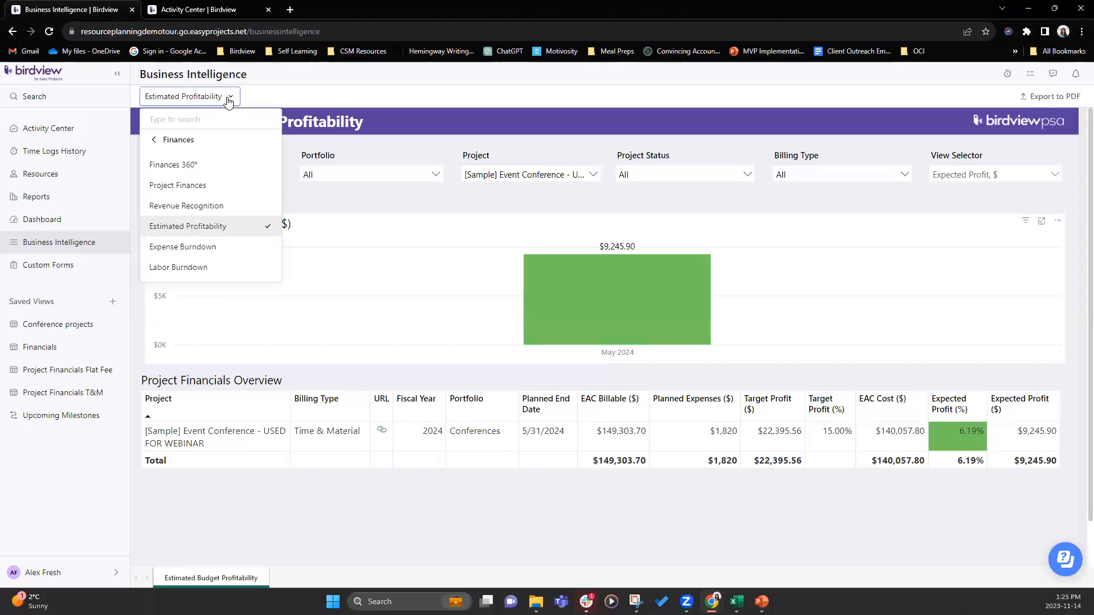
click(210, 248)
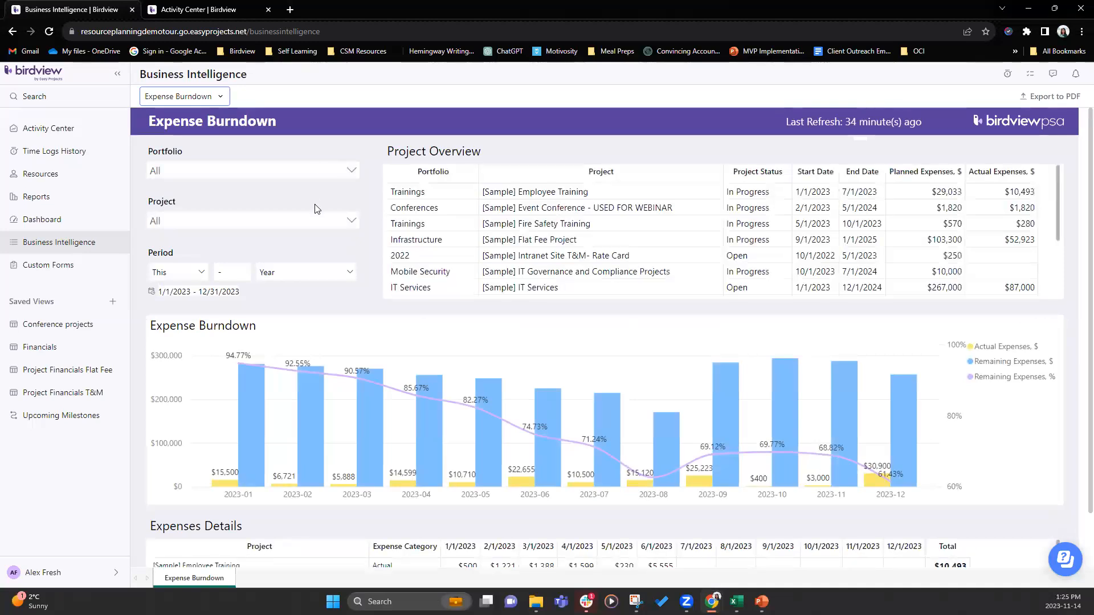
click(351, 222)
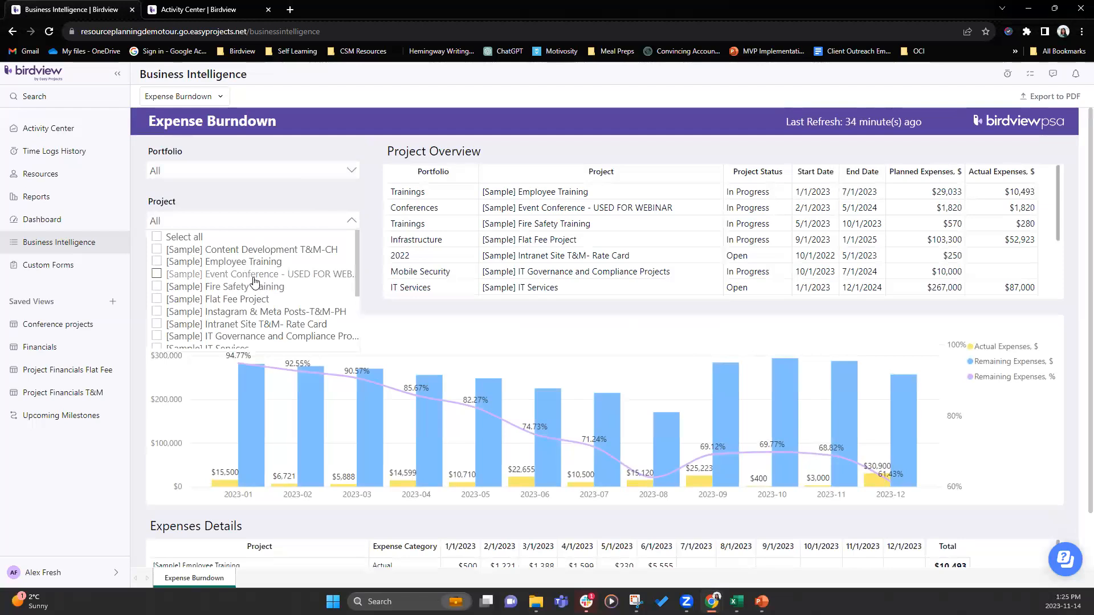
click(253, 276)
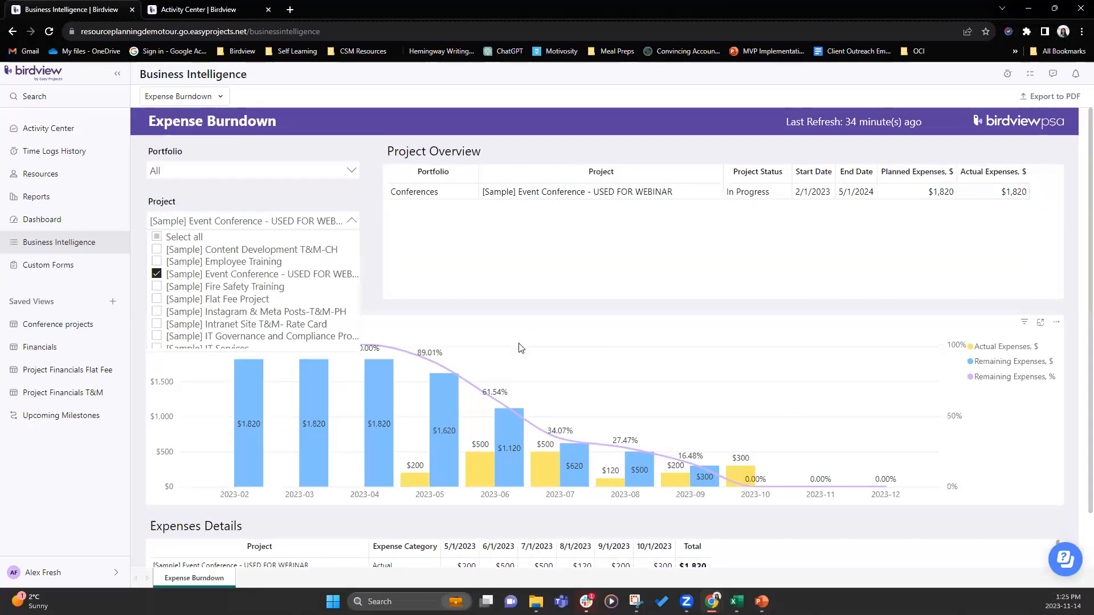
click(567, 293)
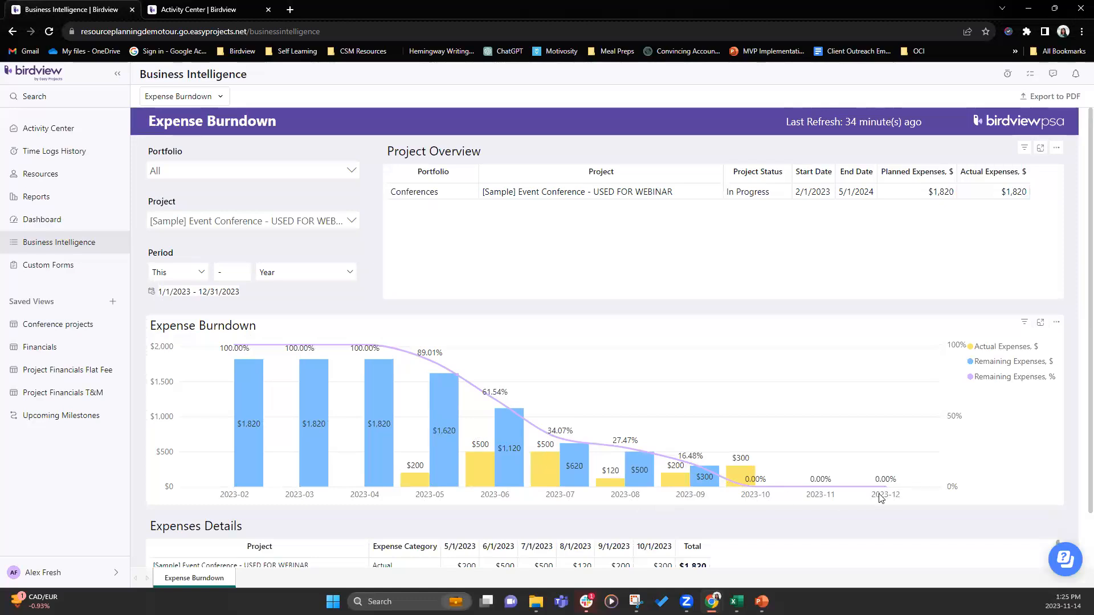
- Examine the monthly Expense Burndown chart and the actual and planned amounts in Expenses Details
scroll(880, 499, down, 1)
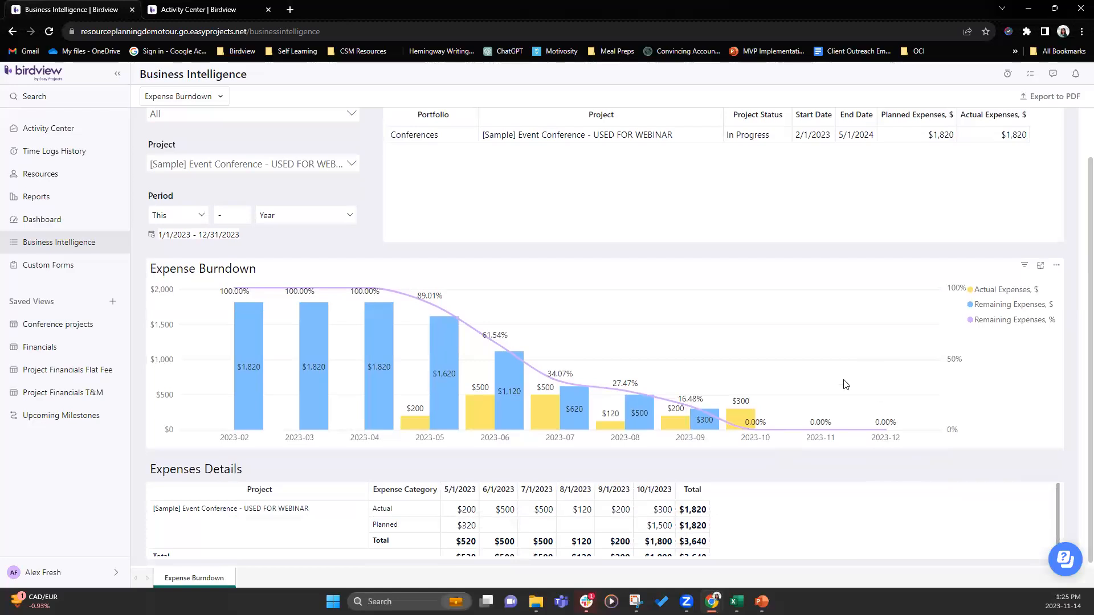
scroll(923, 410, down, 1)
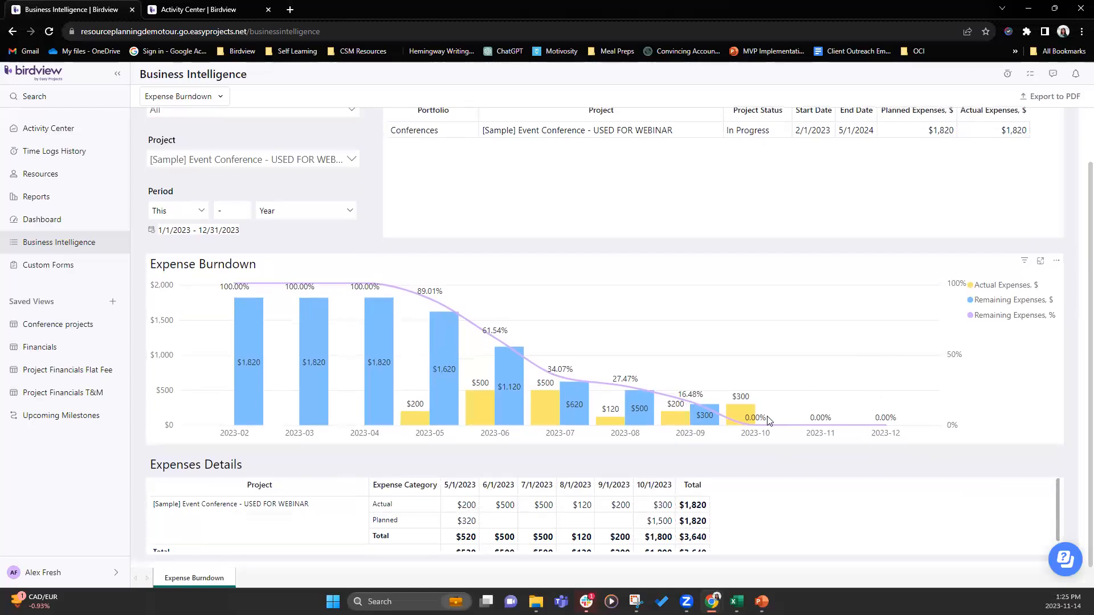
scroll(481, 547, down, 1)
scroll(482, 549, up, 1)
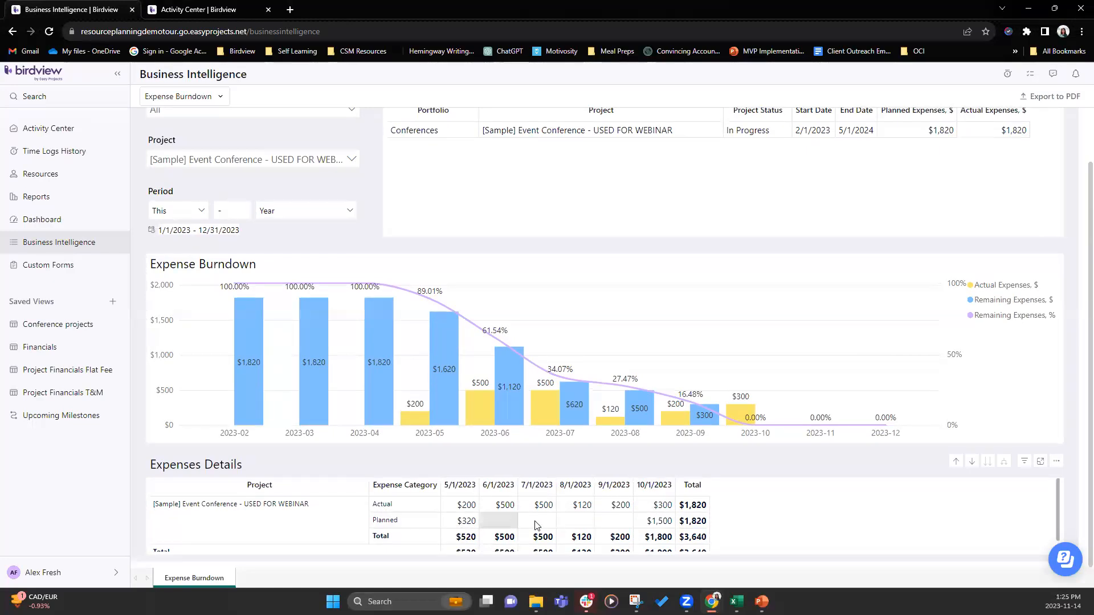
scroll(639, 513, down, 1)
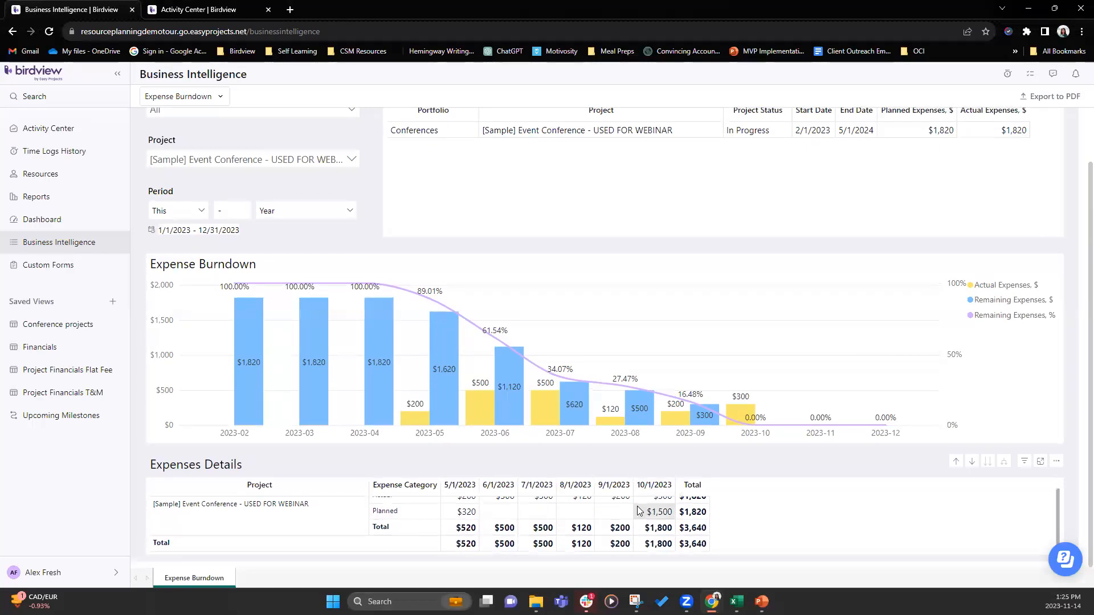
- Open the Labor Burndown report and filter it to the [Sample] Event Conference project
click(221, 101)
click(187, 268)
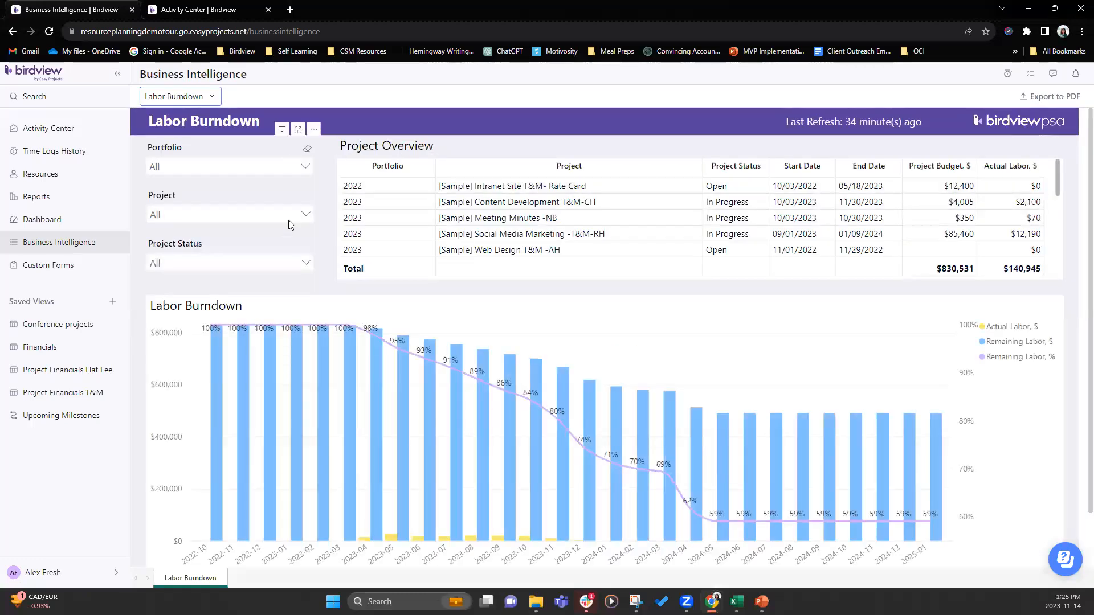
click(309, 218)
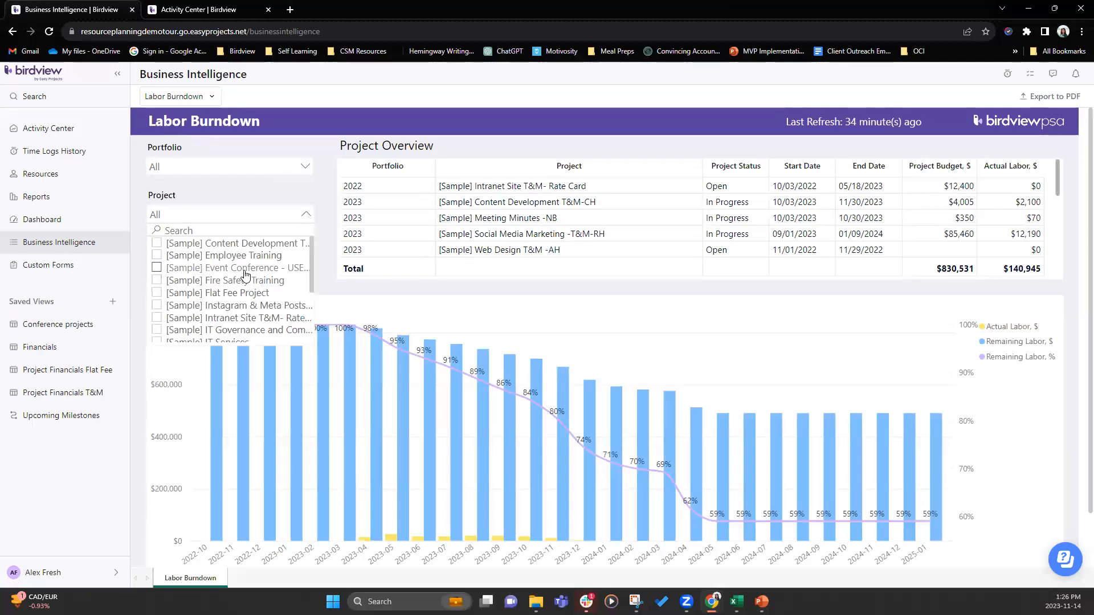
click(441, 117)
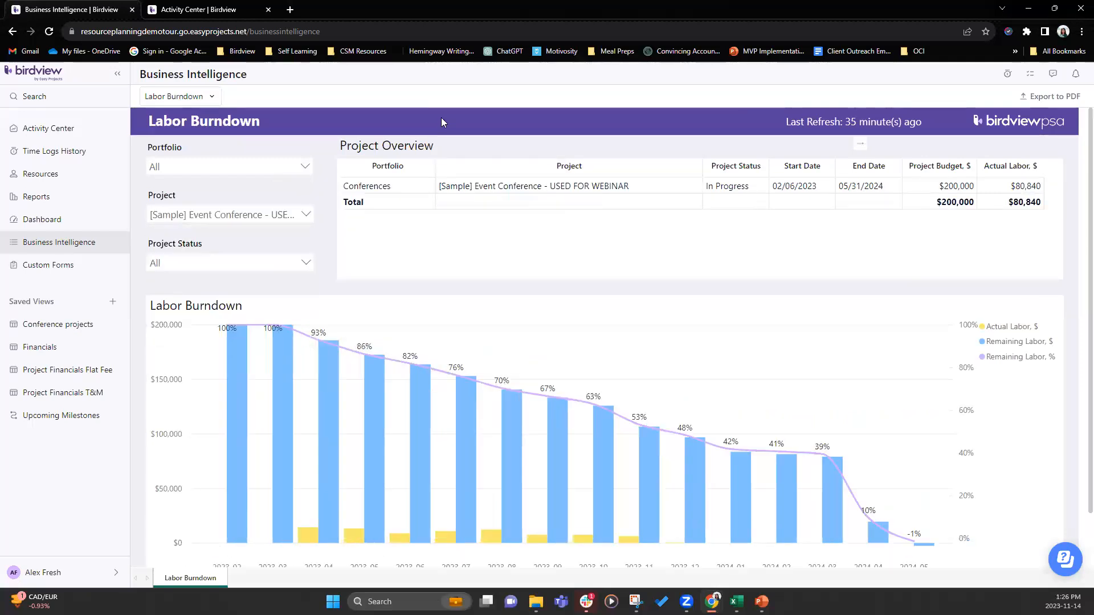
- Examine the actual and remaining labor per month in the Labor Burndown chart against the project budget
scroll(1019, 341, down, 1)
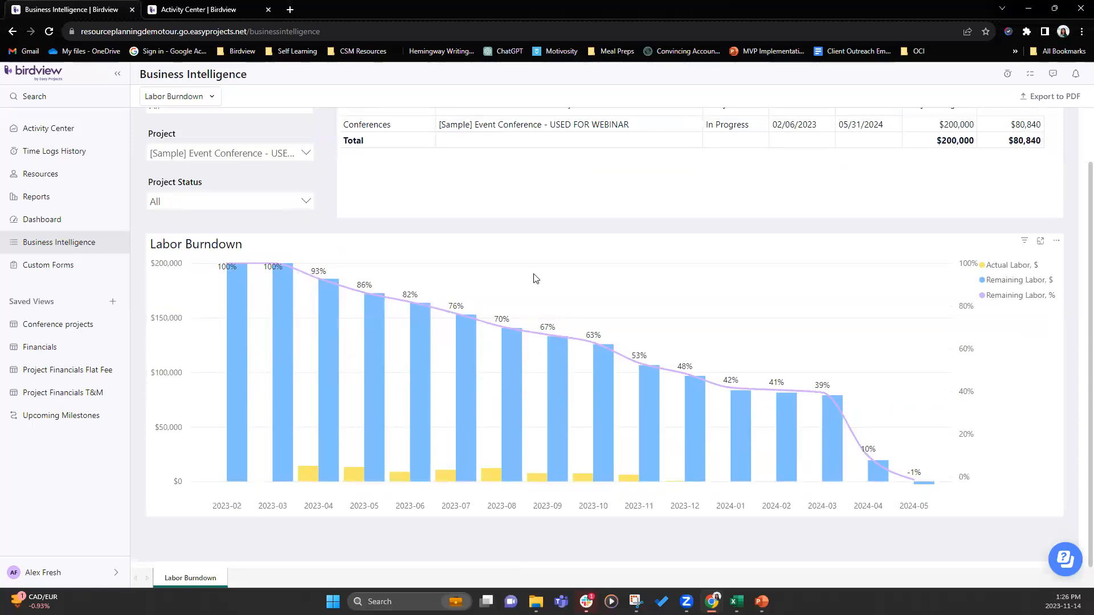
scroll(1017, 192, up, 1)
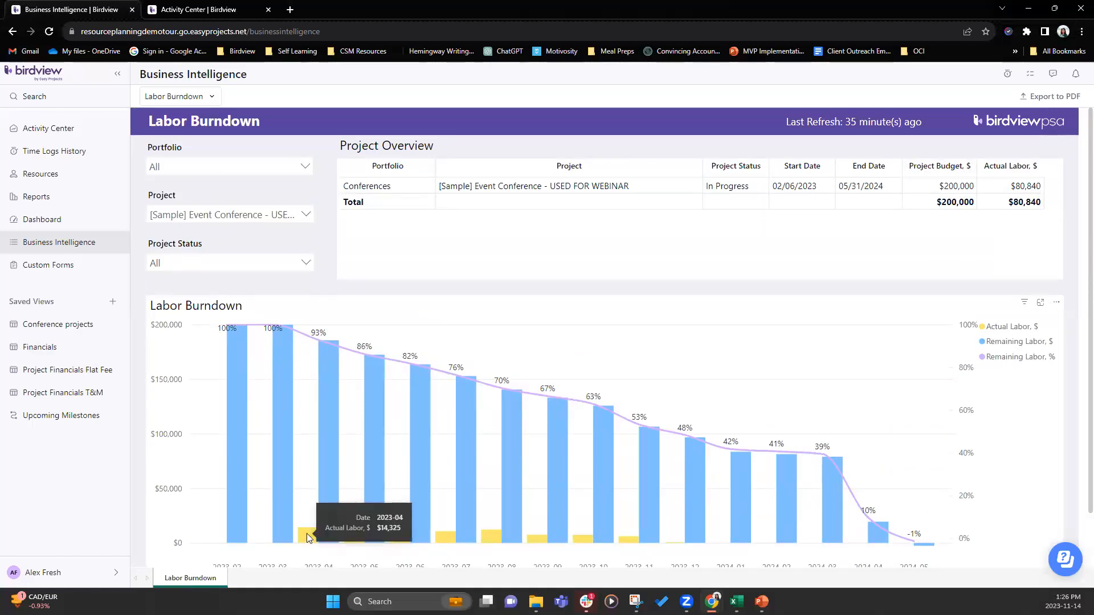
scroll(306, 533, down, 1)
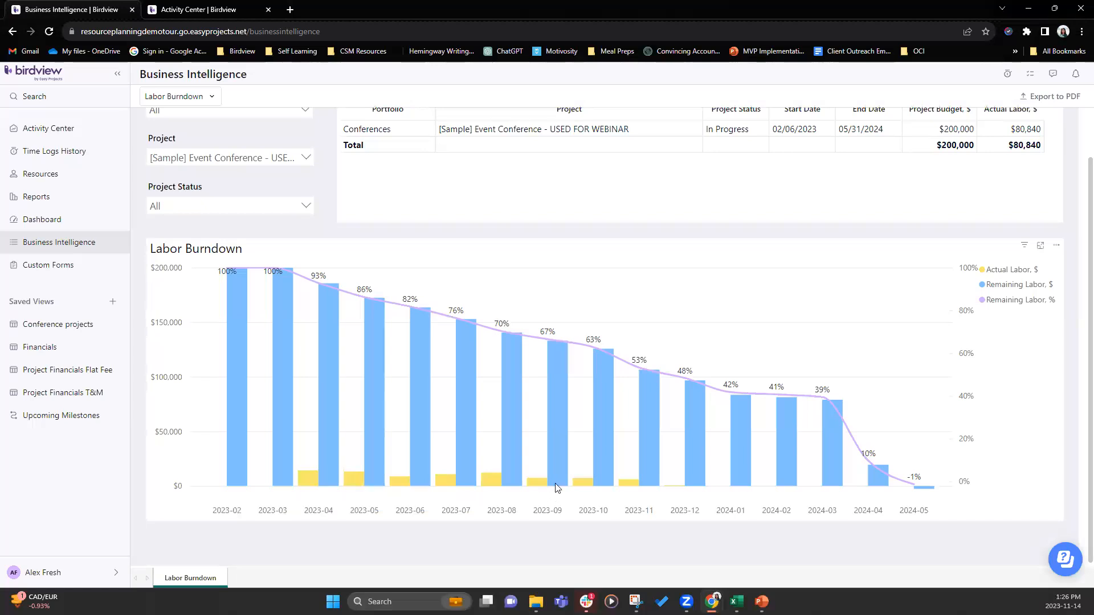
mouse_move(557, 487)
mouse_move(836, 402)
scroll(927, 520, up, 1)
click(212, 101)
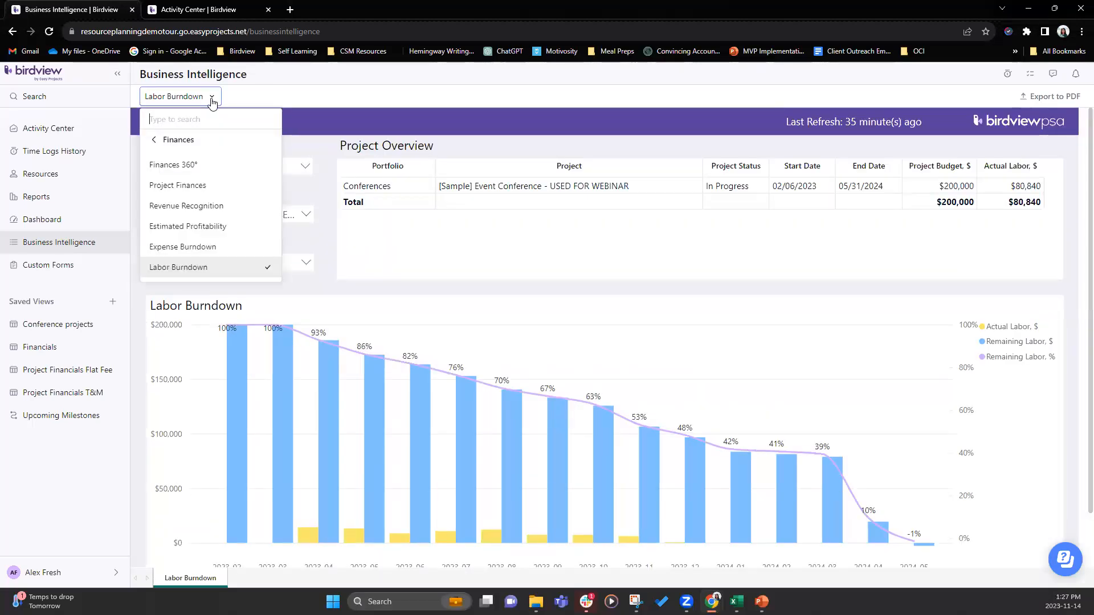
click(212, 99)
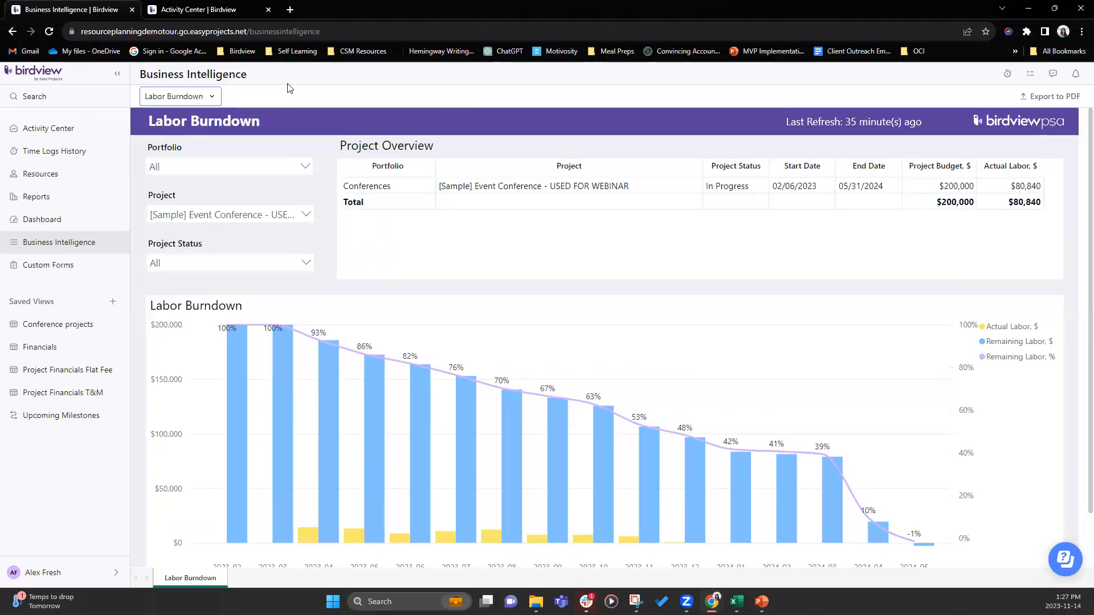
click(207, 97)
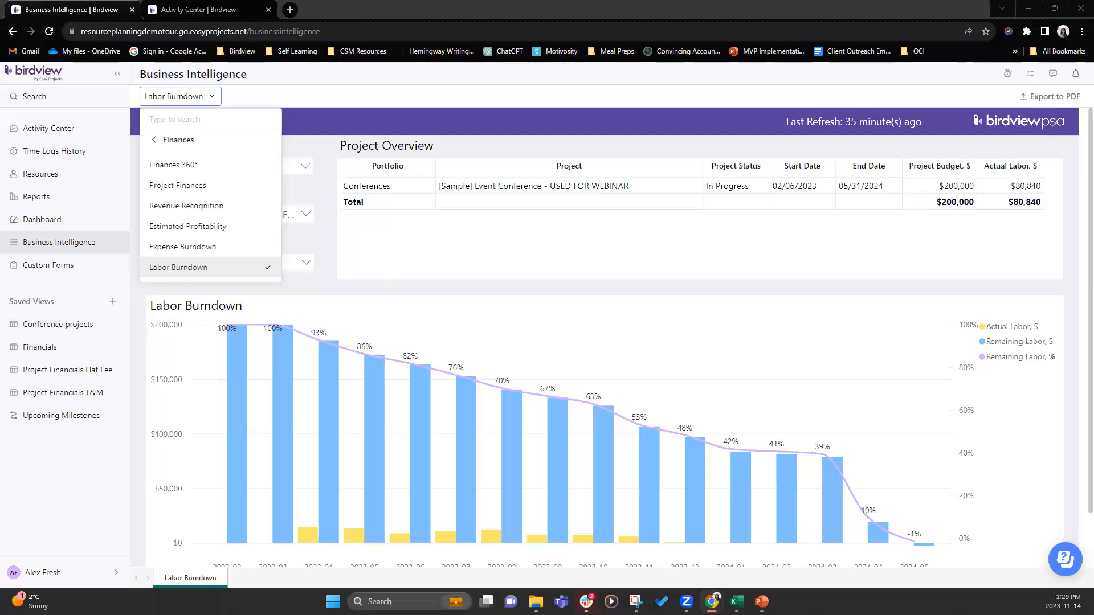
click(440, 293)
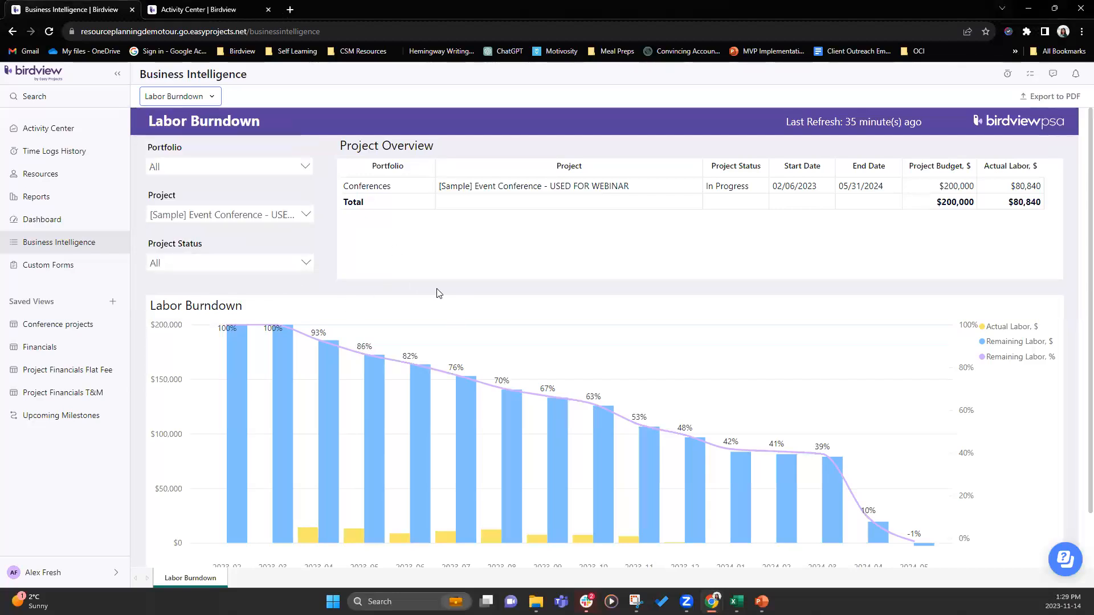
click(211, 102)
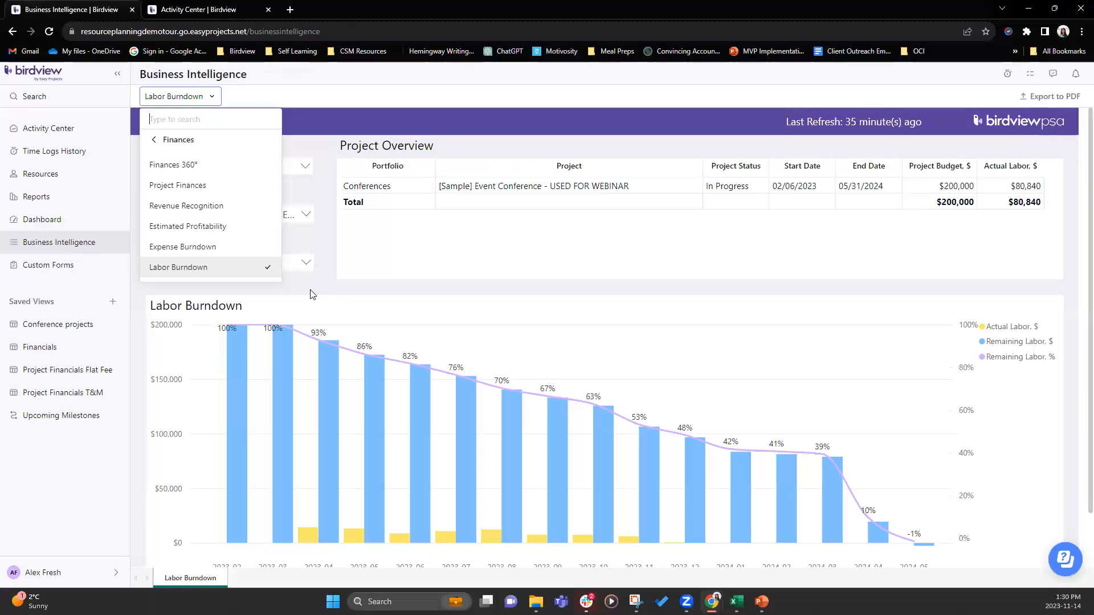
click(436, 310)
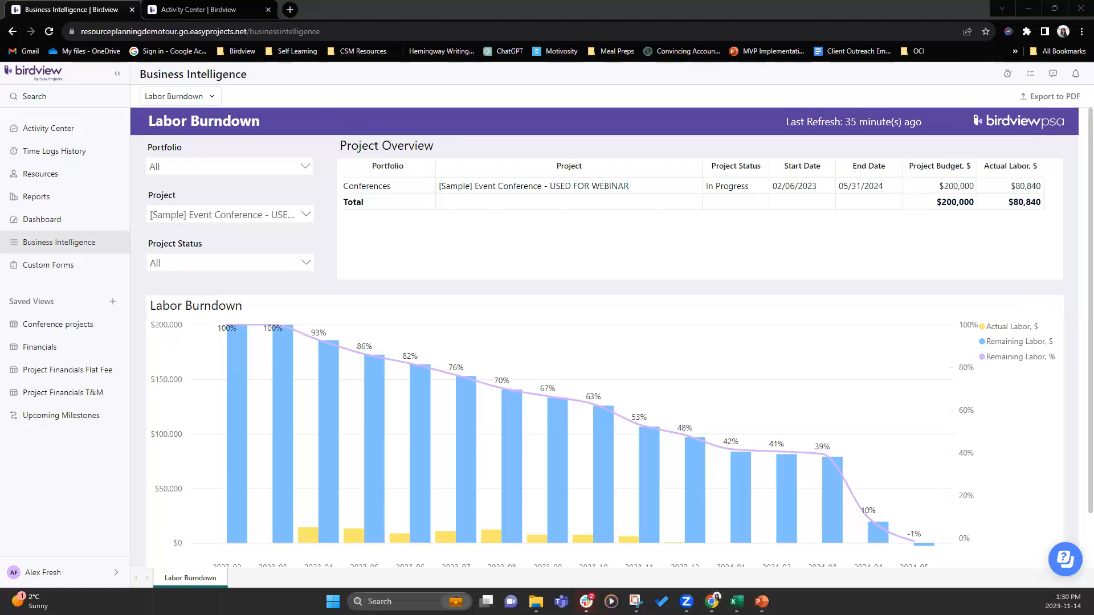
- Switch to the PowerPoint slideshow and advance from the Agenda past Questions to the Upcoming Workshops slide
key(alt+Tab)
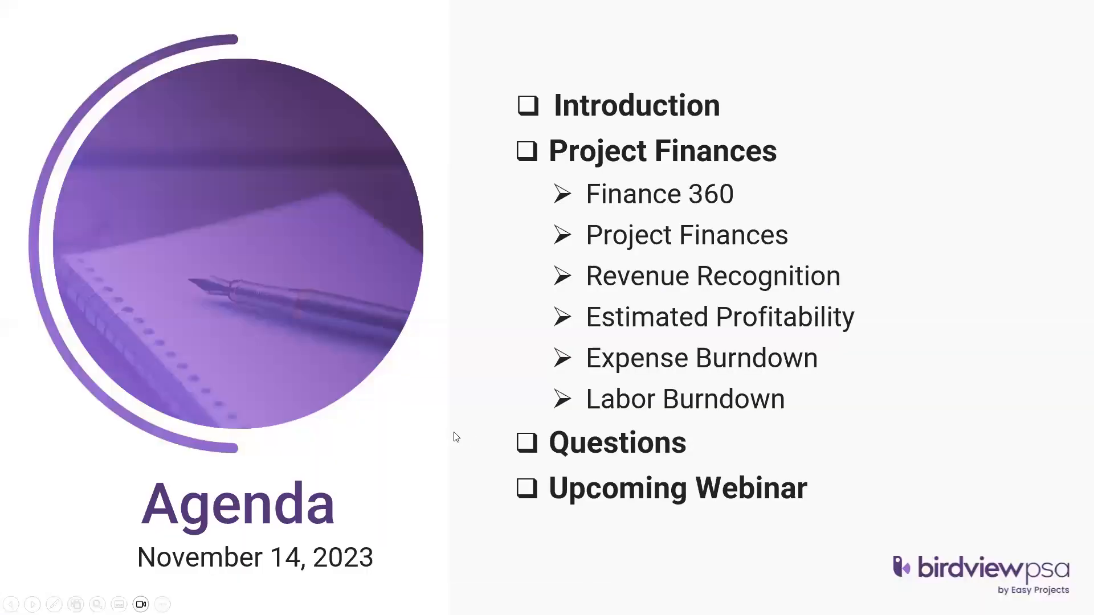
click(304, 404)
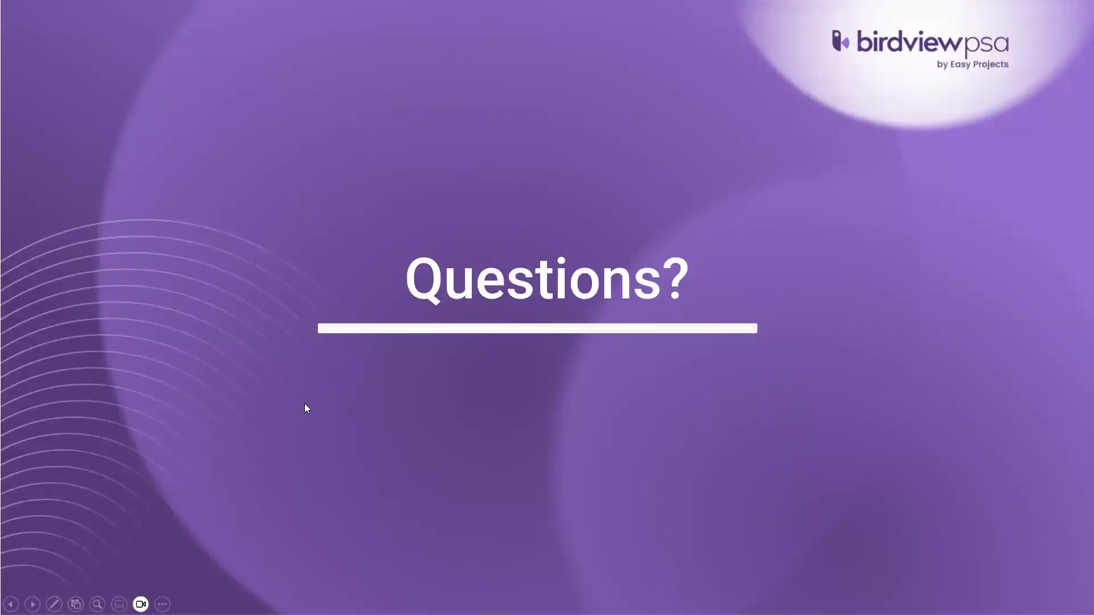
click(304, 403)
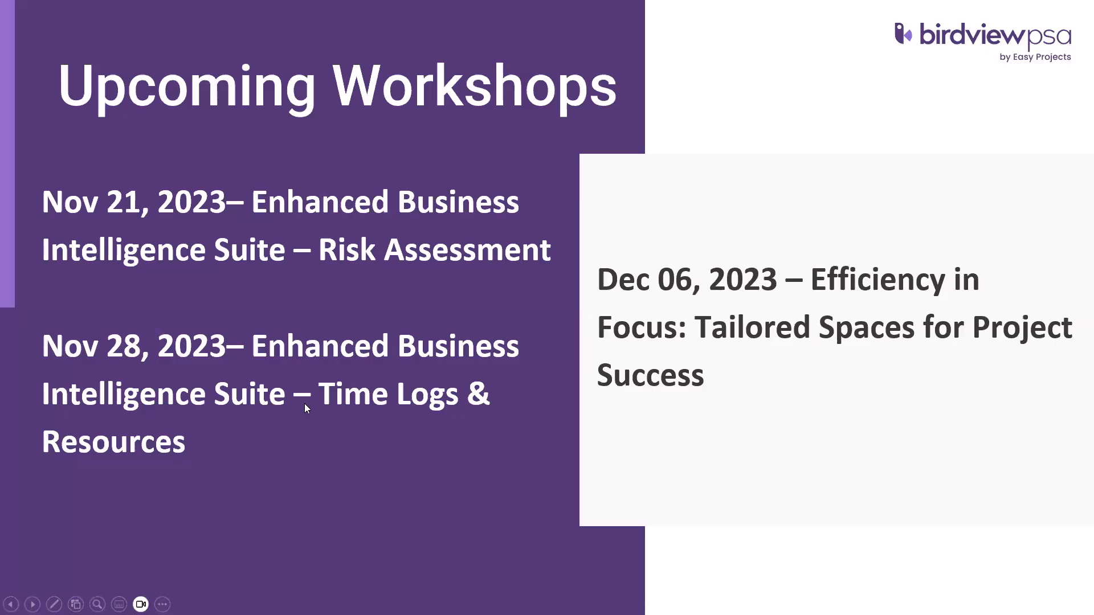